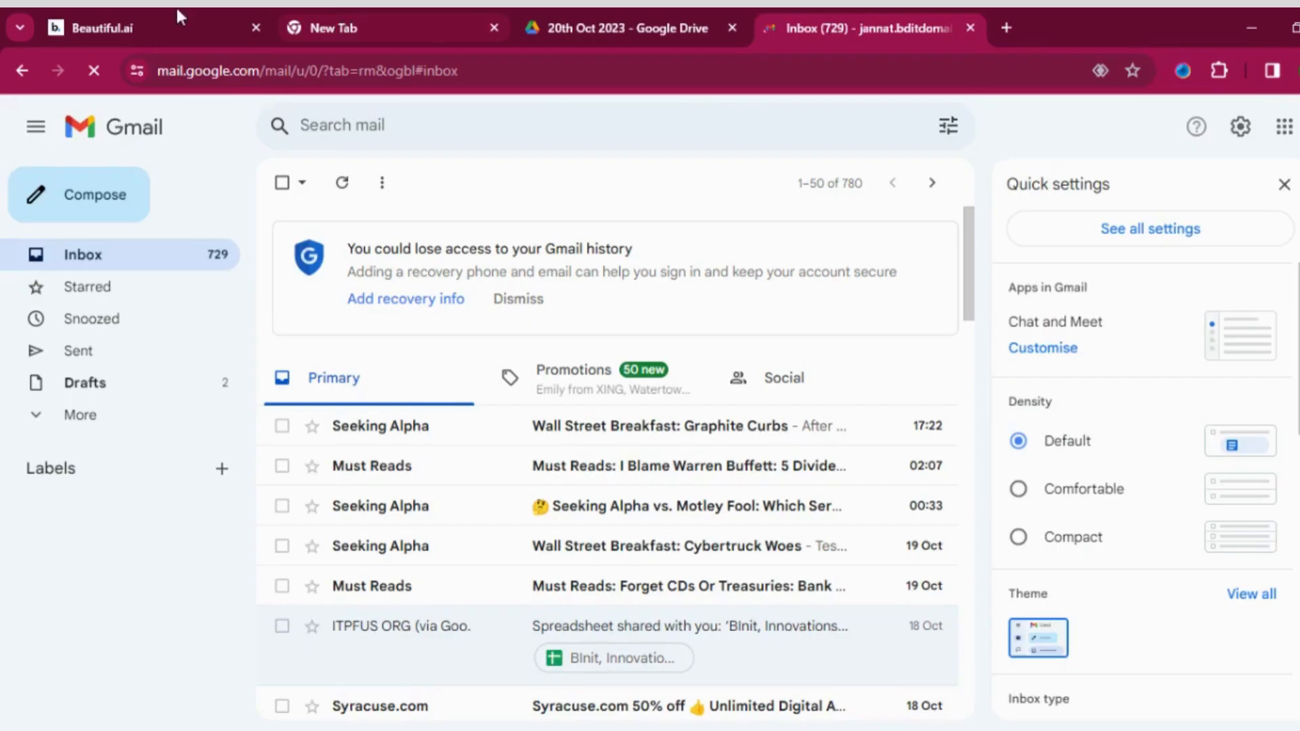
{"action": "left_click", "coordinate": [63, 23]}
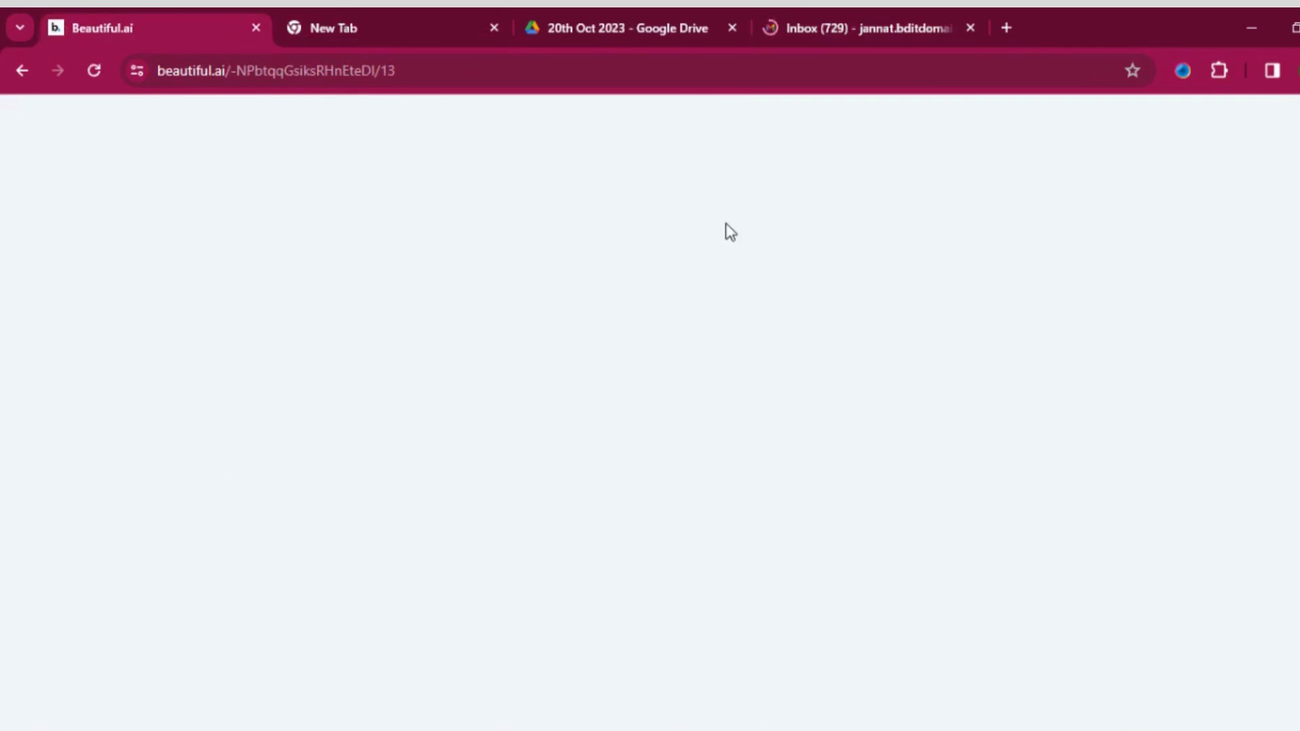
{"action": "left_click", "coordinate": [807, 25]}
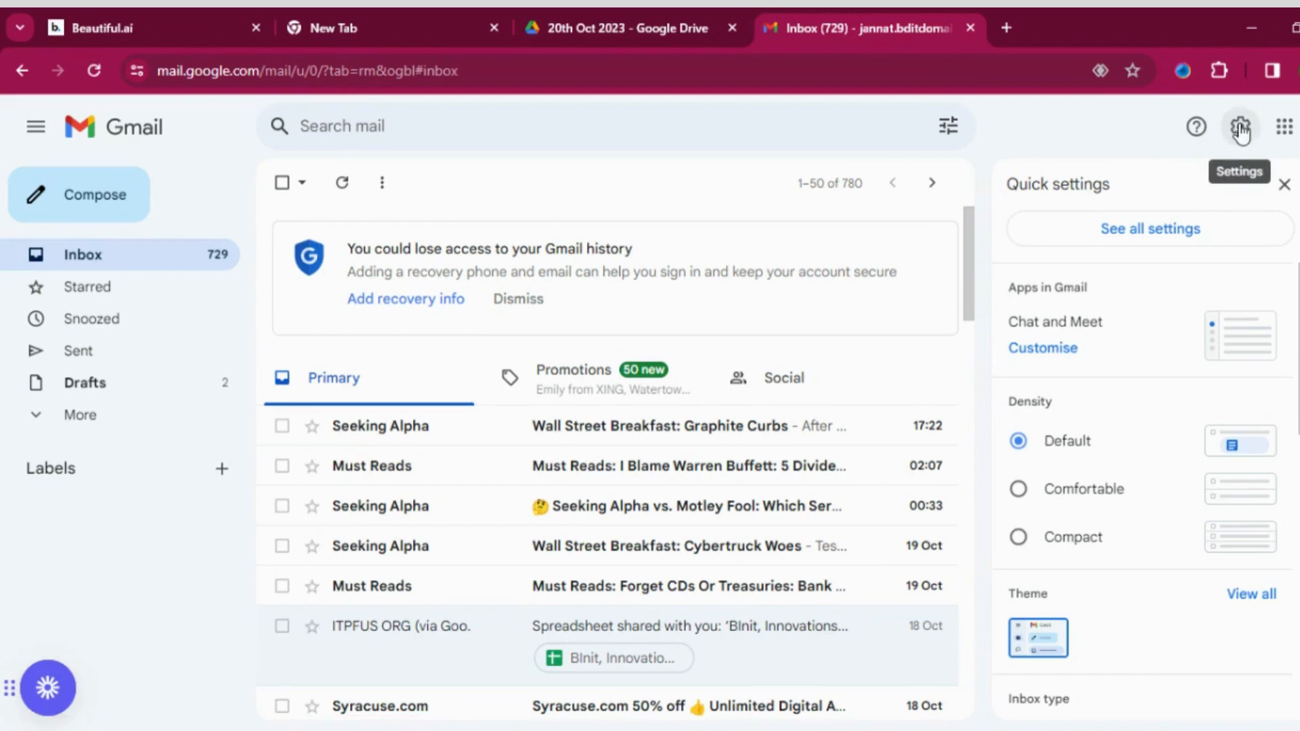
Open the full Gmail settings and delete the Majestic hall signature under the General settings.
{"action": "left_click", "coordinate": [1182, 234]}
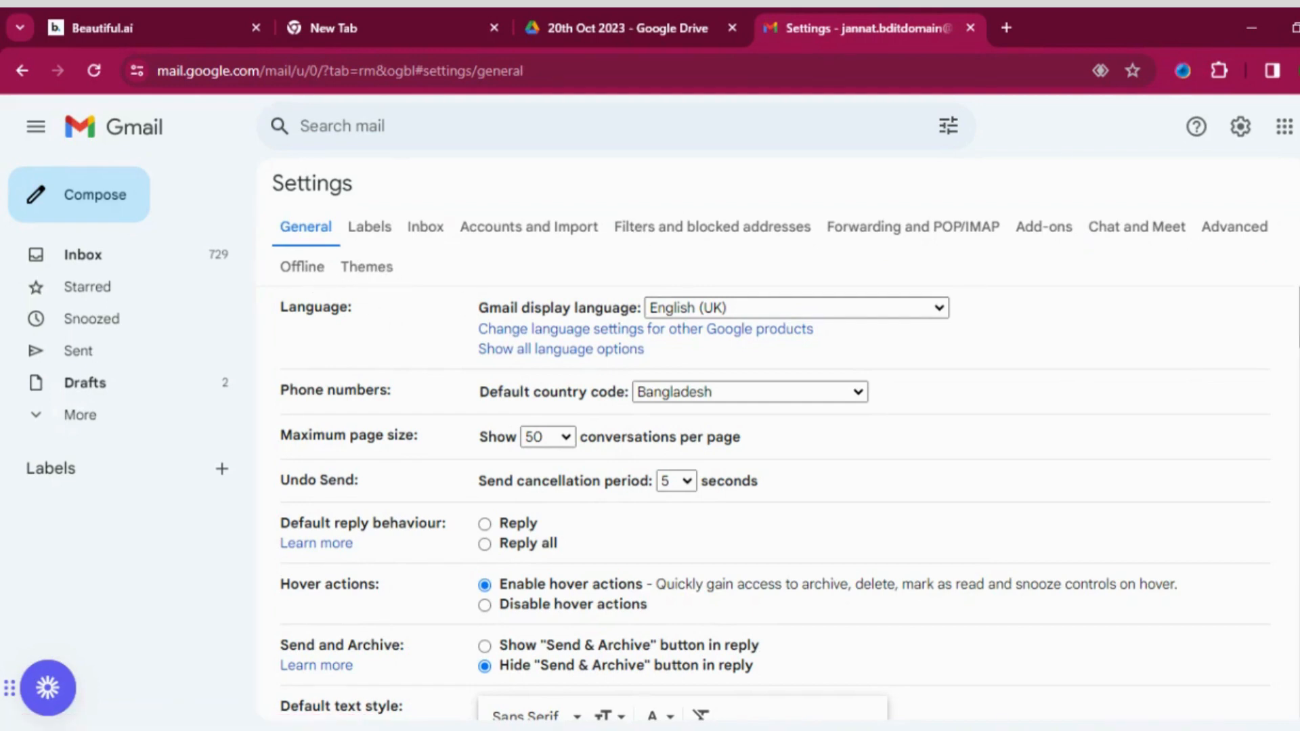
{"action": "scroll", "coordinate": [772, 501], "scroll_direction": "down", "scroll_amount": 4}
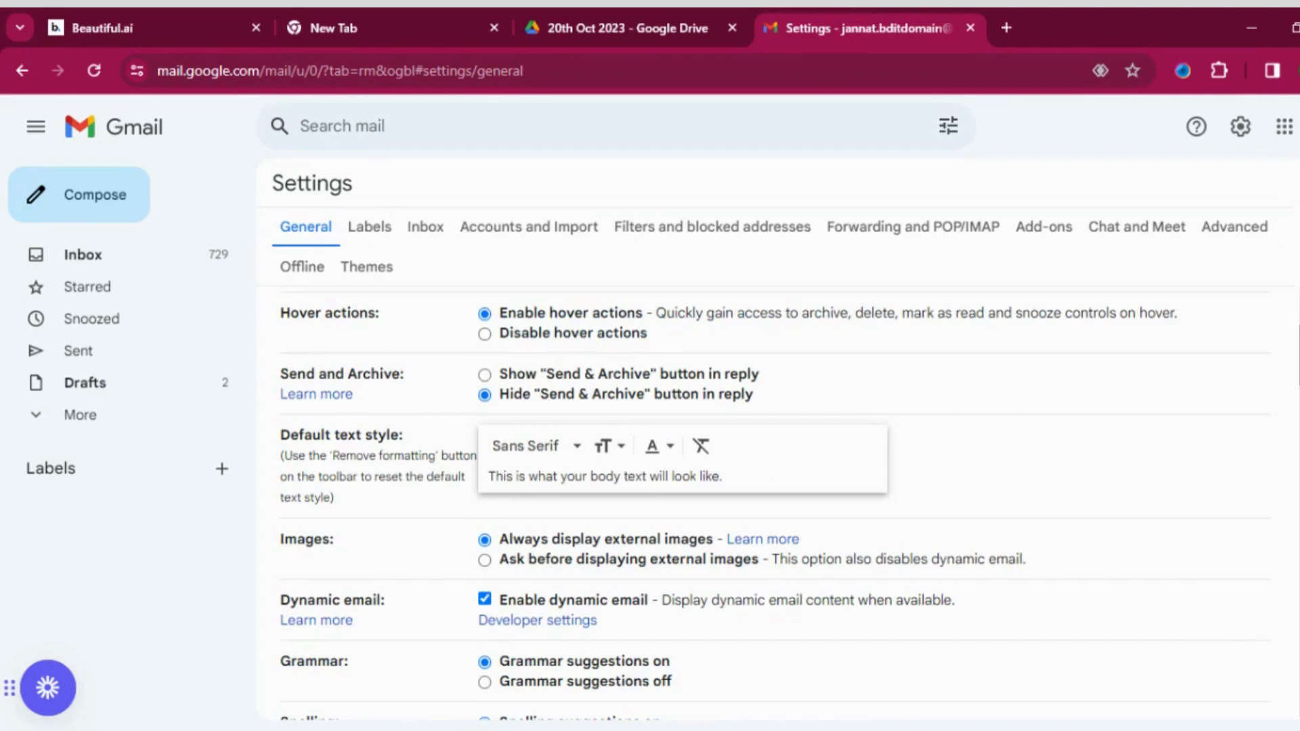
{"action": "scroll", "coordinate": [820, 330], "scroll_direction": "up", "scroll_amount": 4}
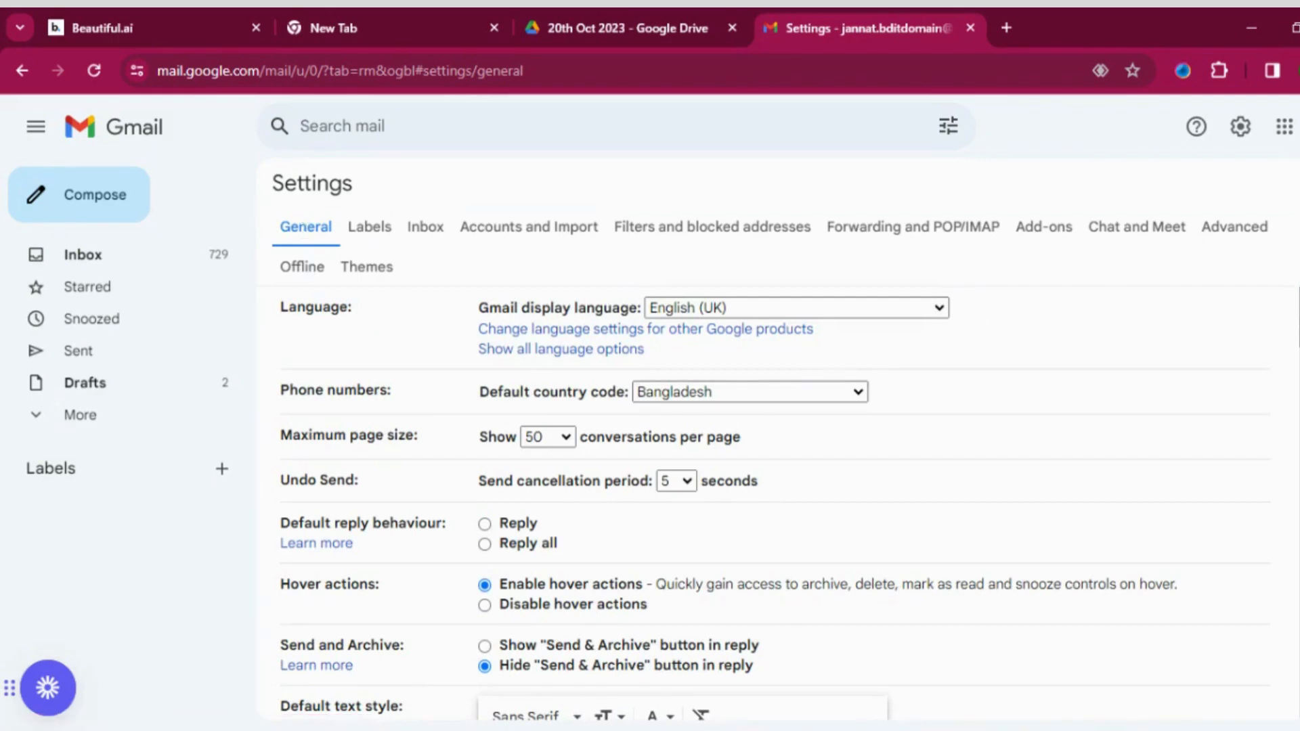
{"action": "scroll", "coordinate": [772, 501], "scroll_direction": "down", "scroll_amount": 1}
{"action": "scroll", "coordinate": [772, 501], "scroll_direction": "down", "scroll_amount": 3}
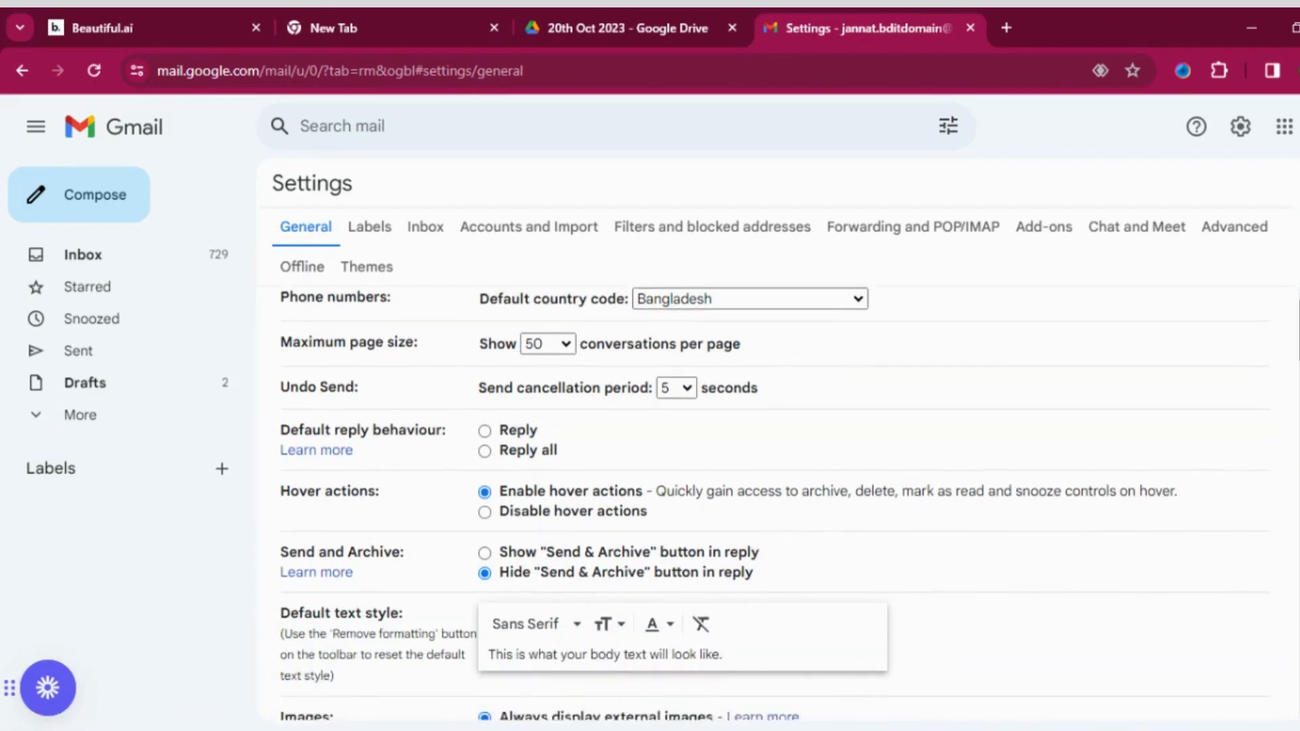
{"action": "scroll", "coordinate": [772, 501], "scroll_direction": "down", "scroll_amount": 12}
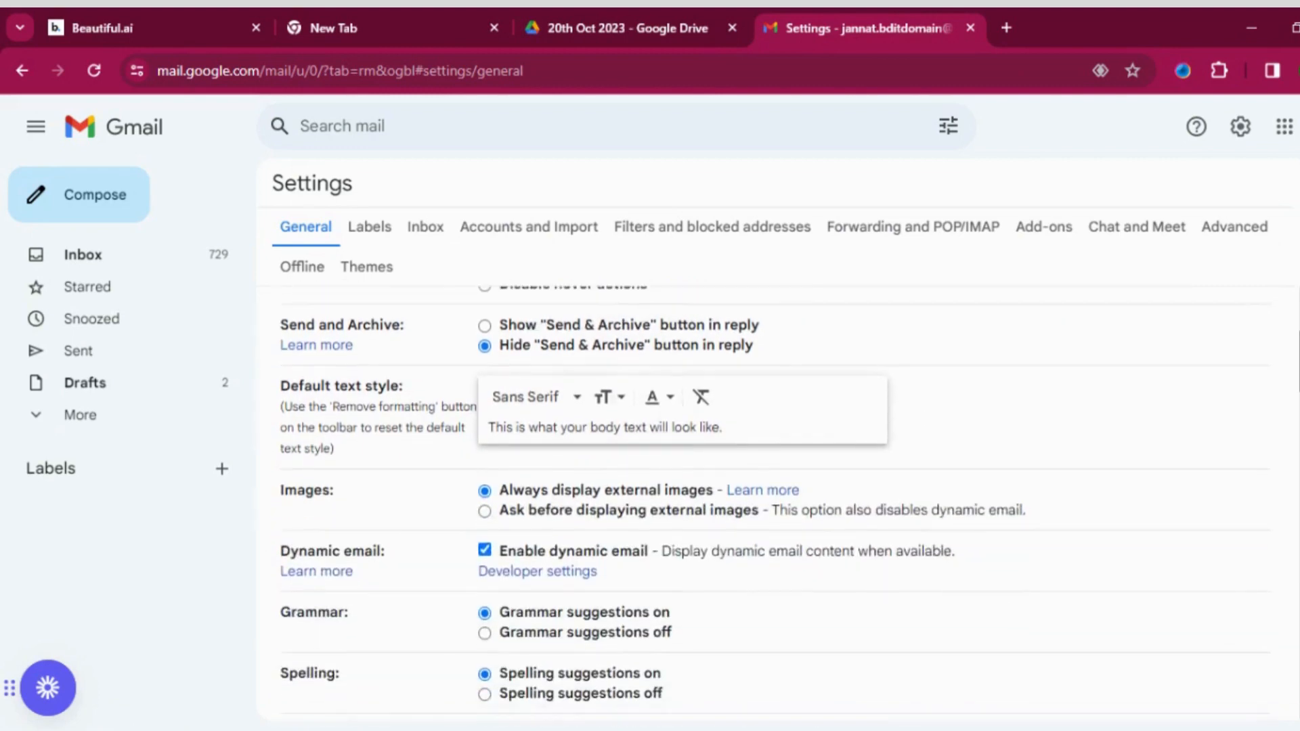
{"action": "scroll", "coordinate": [772, 501], "scroll_direction": "down", "scroll_amount": 10}
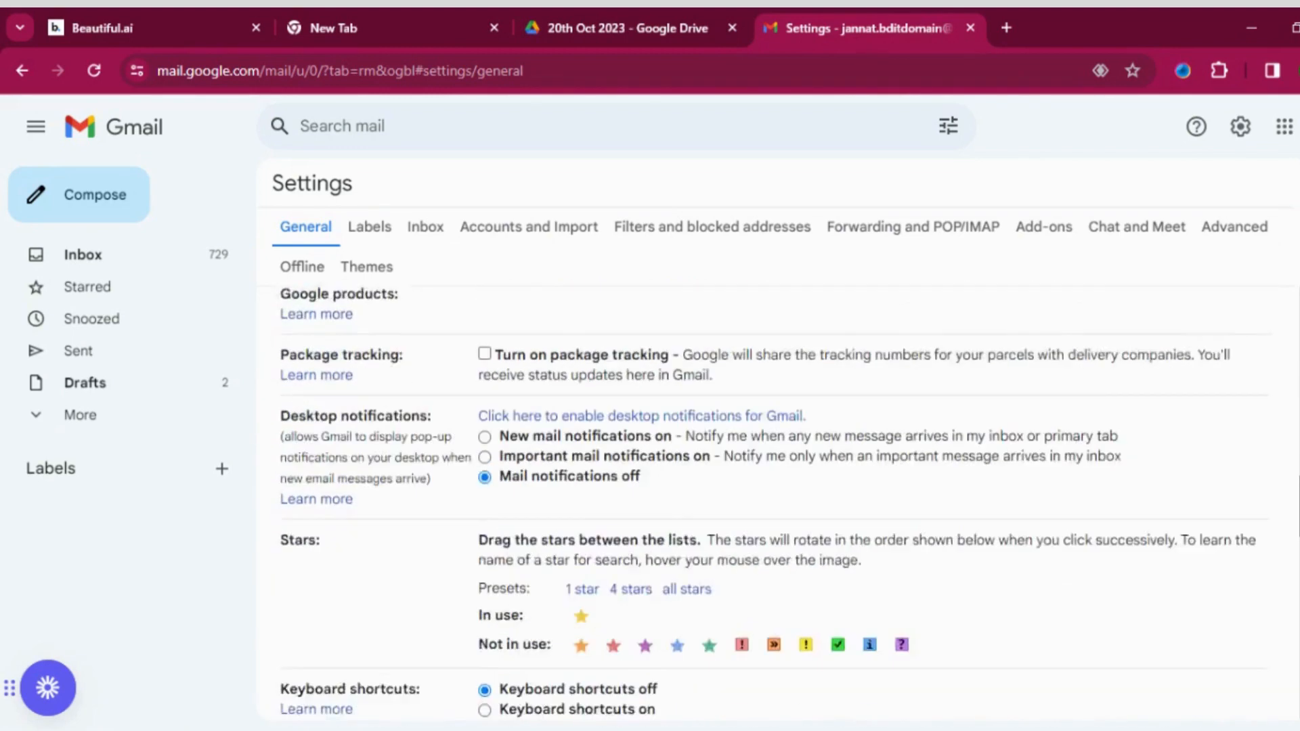
{"action": "scroll", "coordinate": [772, 501], "scroll_direction": "down", "scroll_amount": 8}
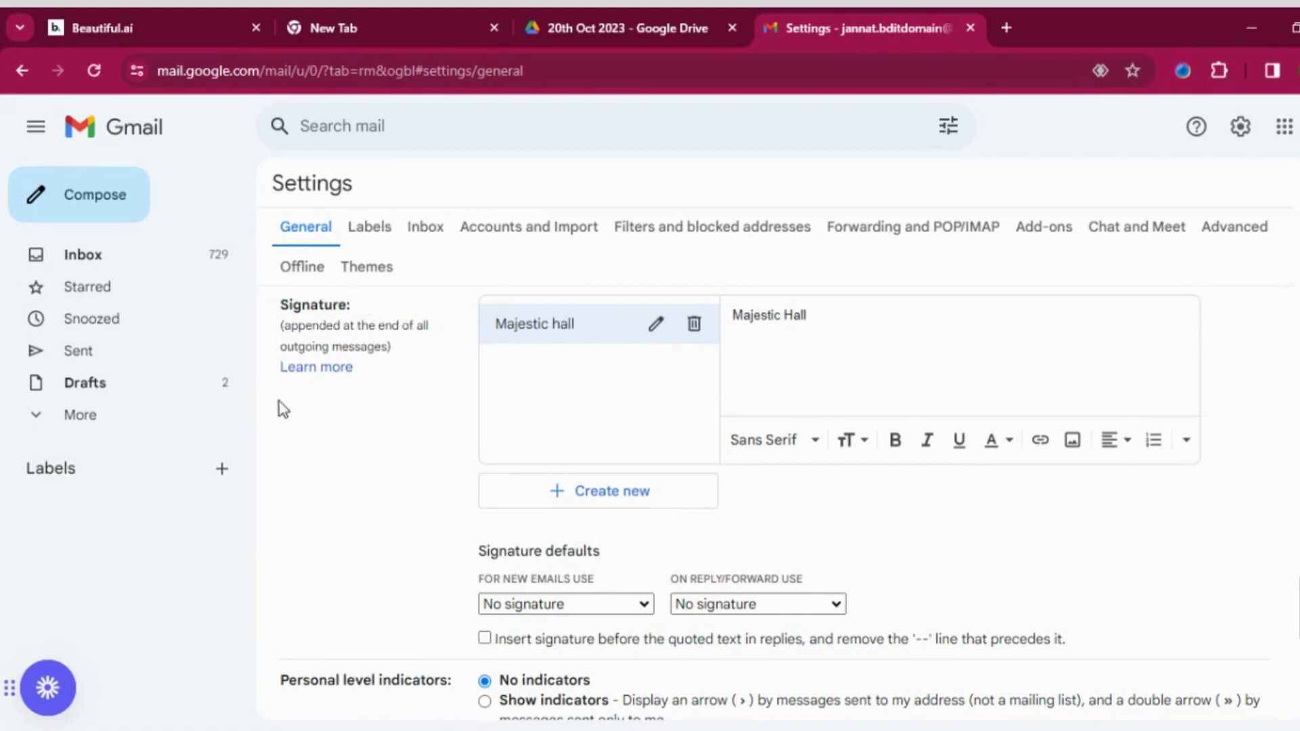
{"action": "left_click", "coordinate": [692, 327]}
{"action": "left_click", "coordinate": [843, 455]}
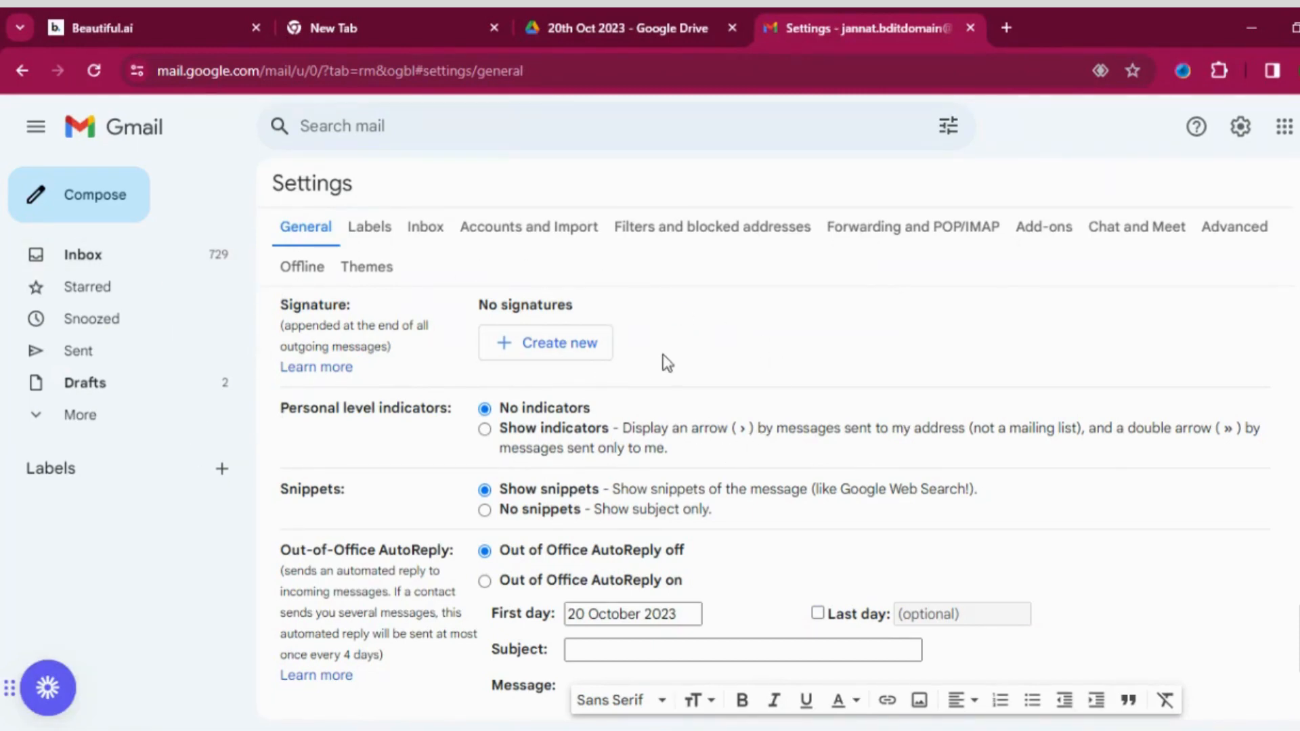
Create a new email signature named BDITDOMAIN.
{"action": "left_click", "coordinate": [543, 348]}
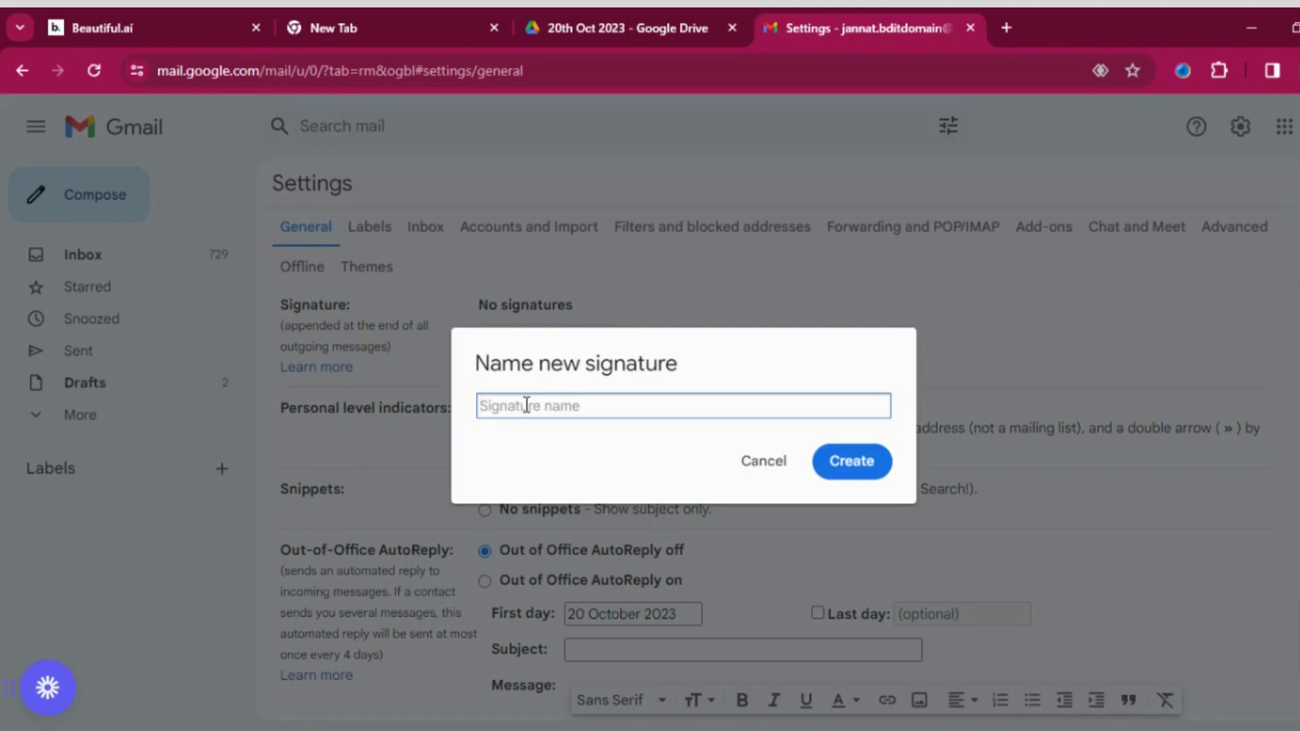
{"action": "type", "text": "BDITDOMAIN"}
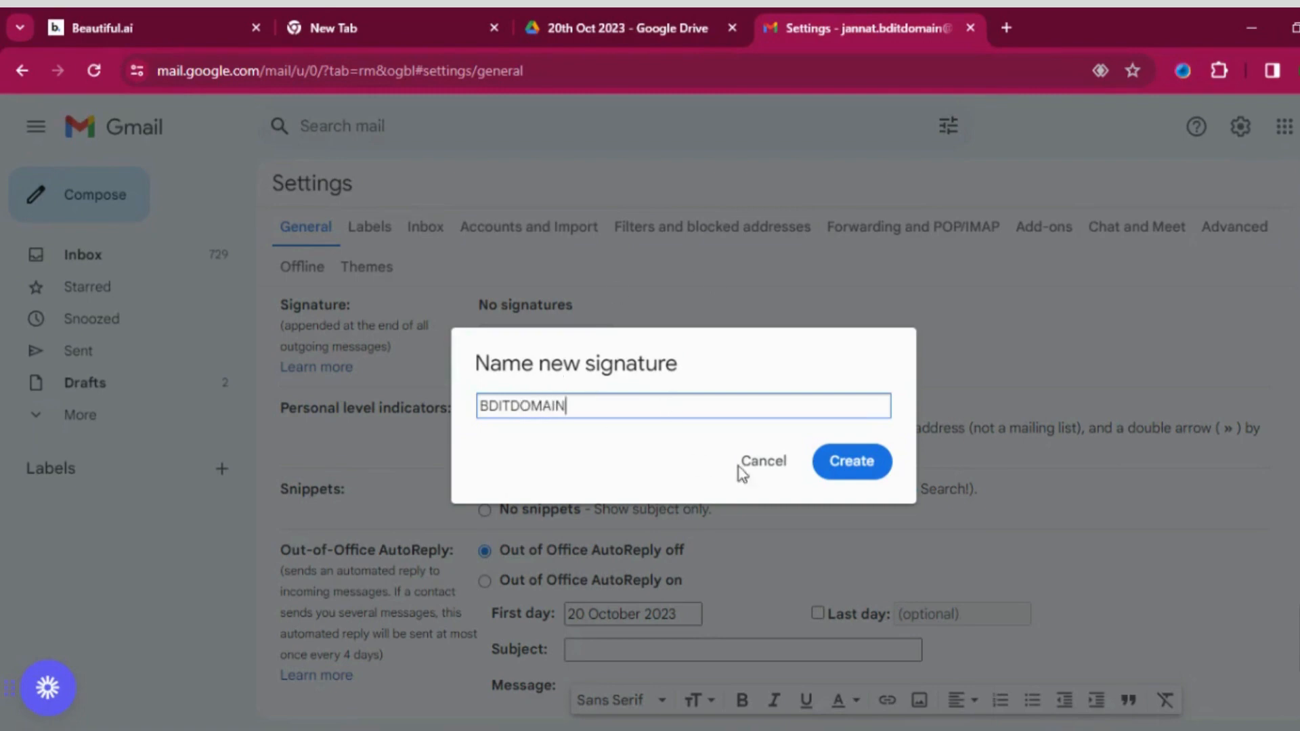
{"action": "left_click", "coordinate": [850, 462]}
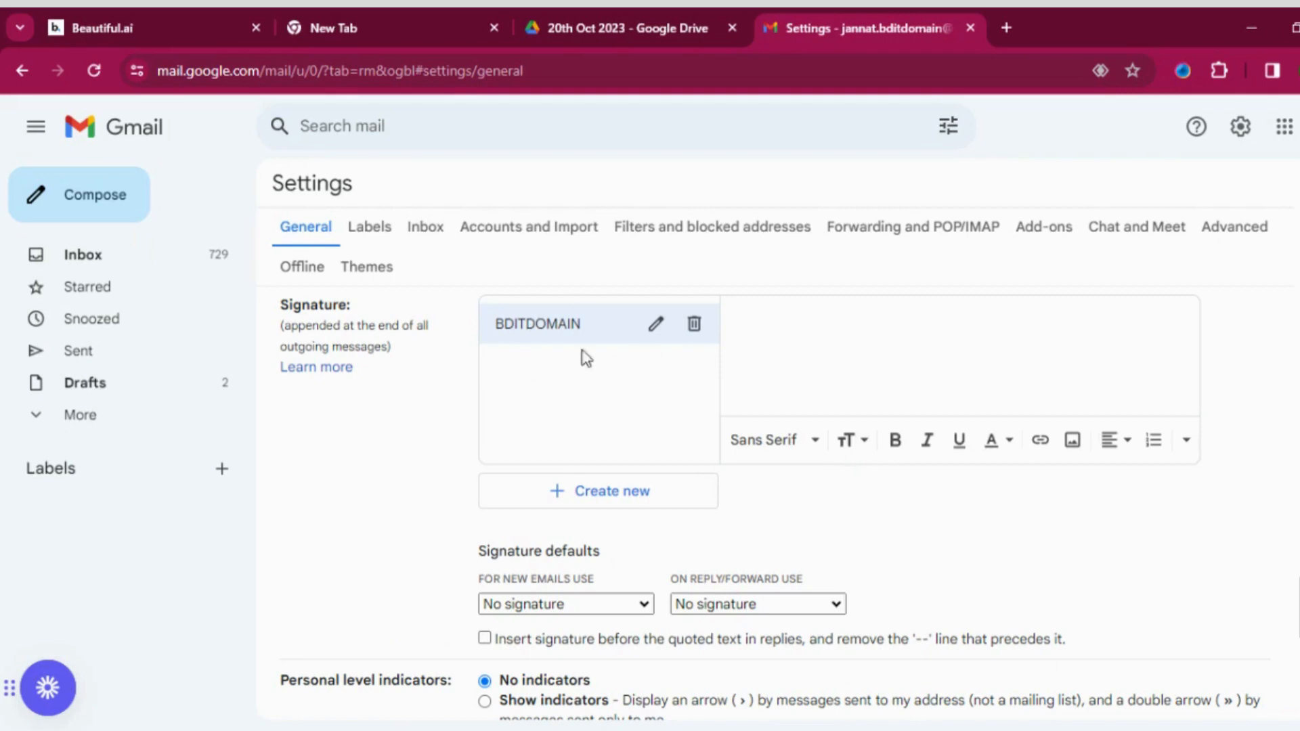
{"action": "left_click", "coordinate": [746, 344]}
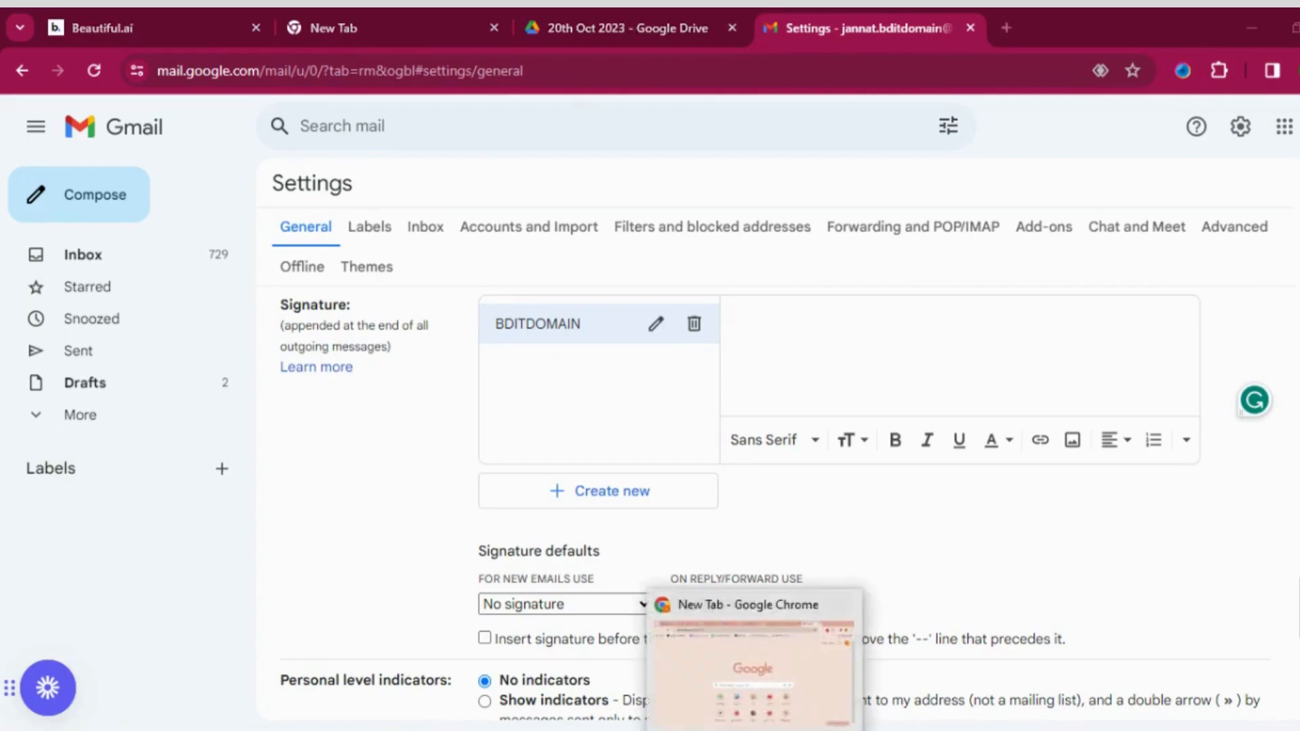
{"action": "left_click", "coordinate": [755, 730]}
{"action": "left_click", "coordinate": [1184, 79]}
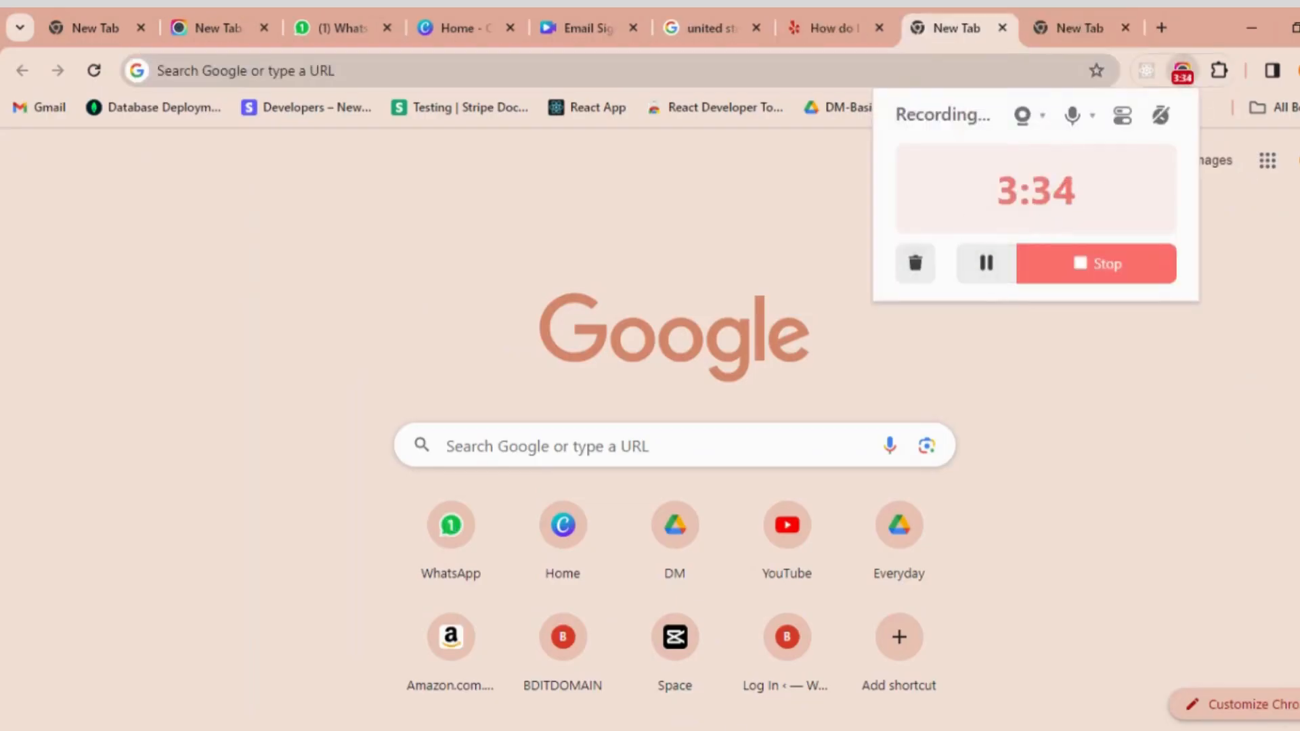
{"action": "left_click", "coordinate": [730, 729]}
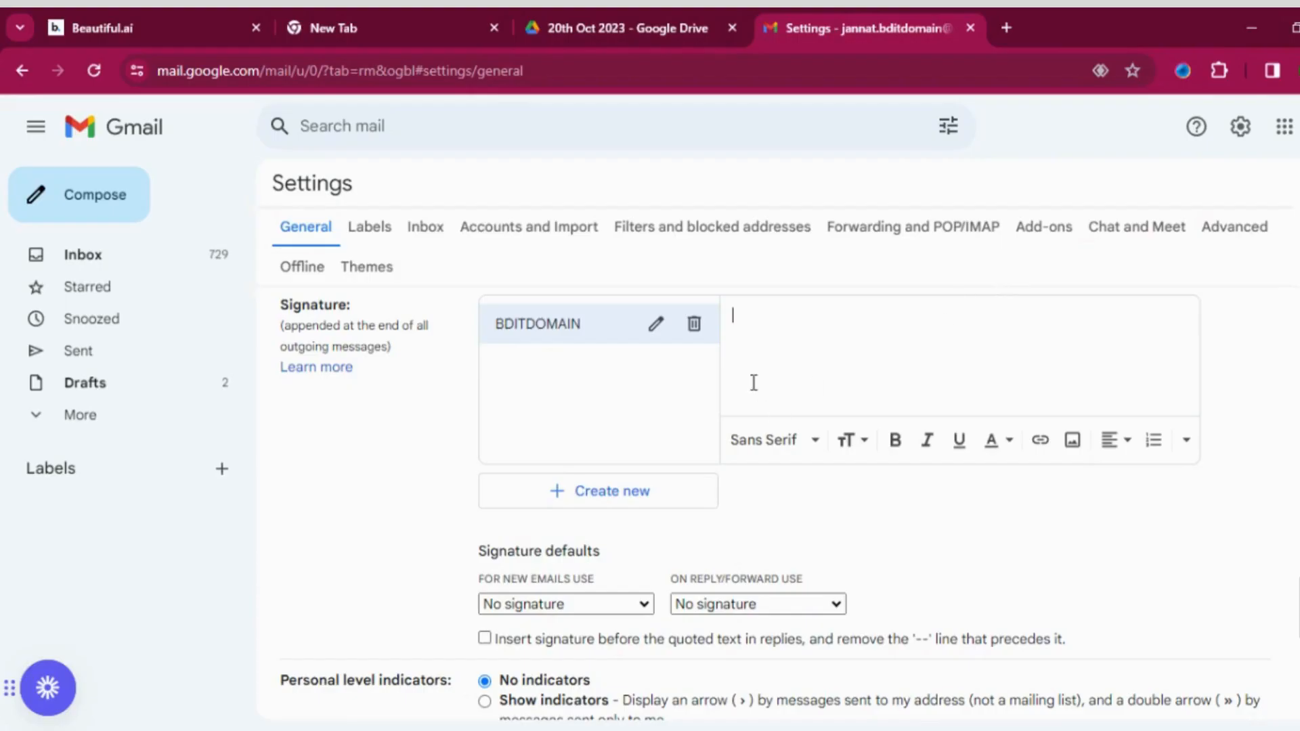
Enter the company description from "BDITDOMAIN is a leading company in recruitment" to "commitment to our work." in the signature body, followed by blank lines.
{"action": "left_click", "coordinate": [769, 325]}
{"action": "type", "text": "BDITDOMAIN is a leading company in recruitment, staffing and executive search. In the staffing and job marketing industry, we are a reliable source for references in terms of quality and commitment to our work."}
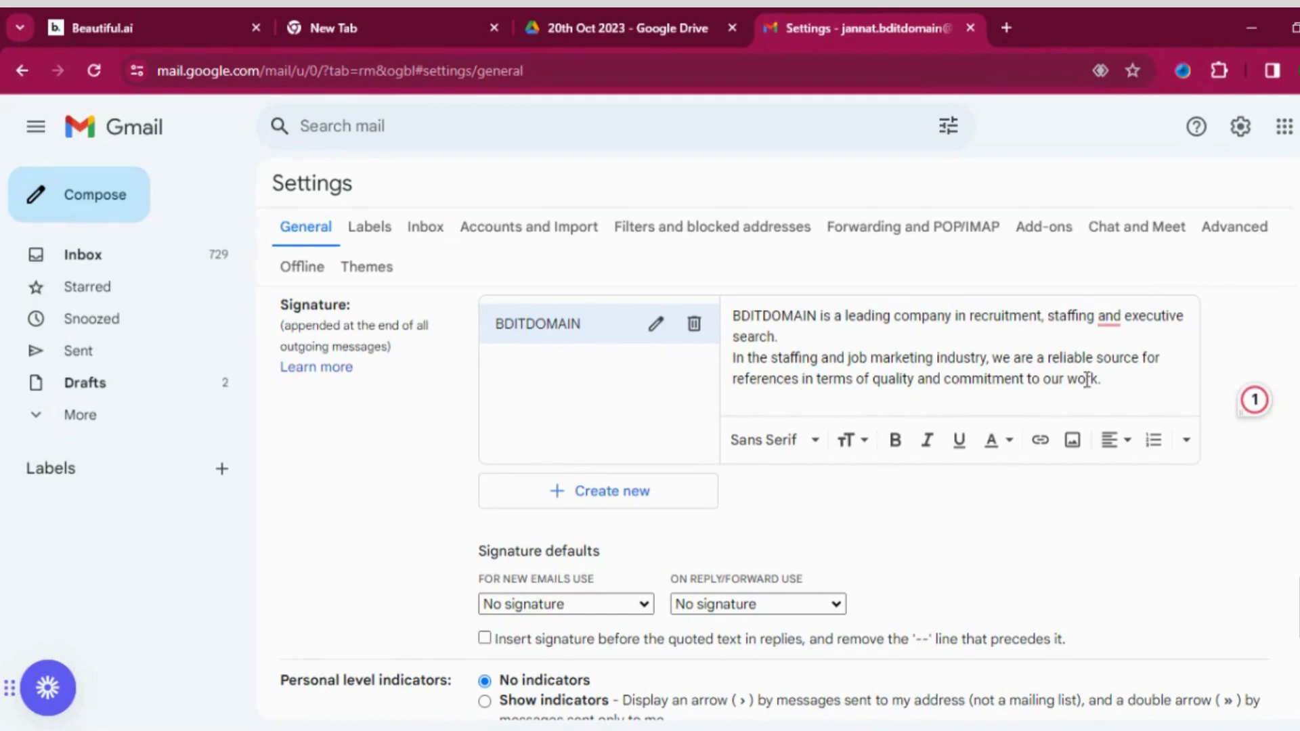
{"action": "key", "text": "Return"}
{"action": "key", "text": "Return"}
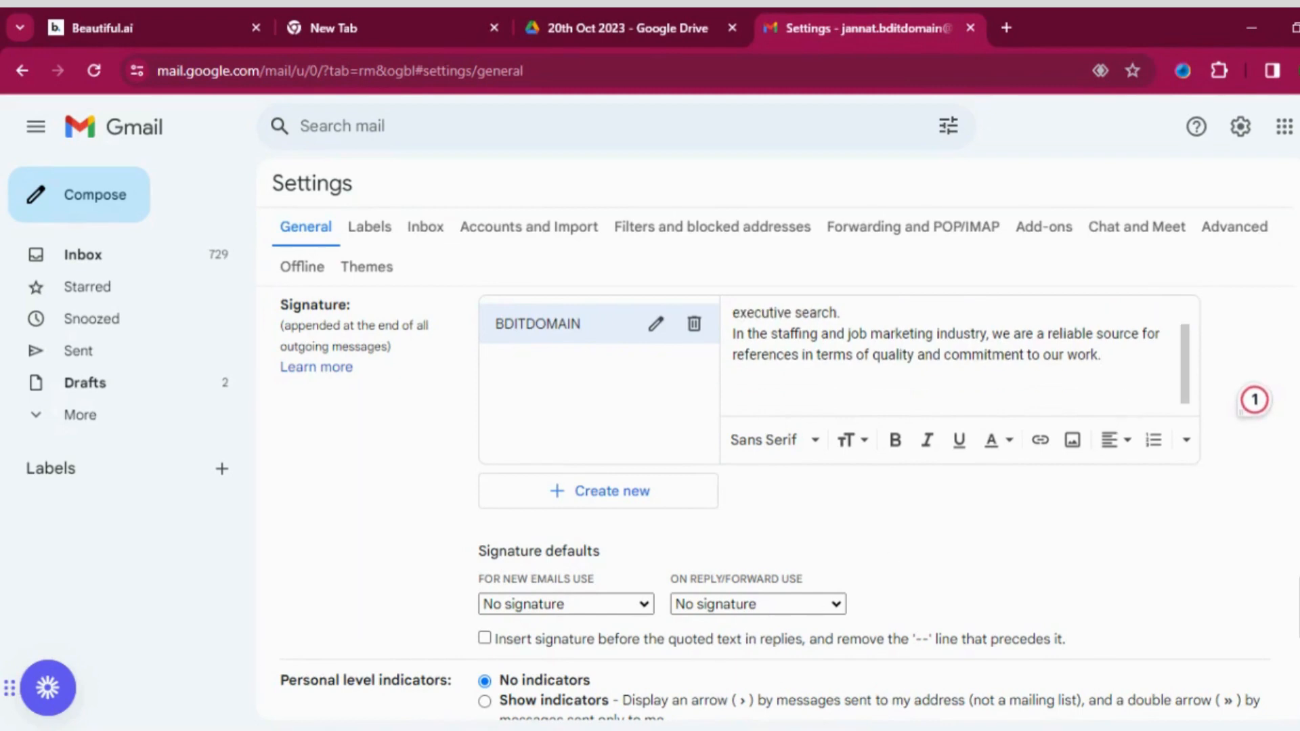
Copy the Contact Info block with e-mail, phone and location from the BDITDOMAIN YouTube About page and paste it below the signature's description.
{"action": "key", "text": "alt+Tab"}
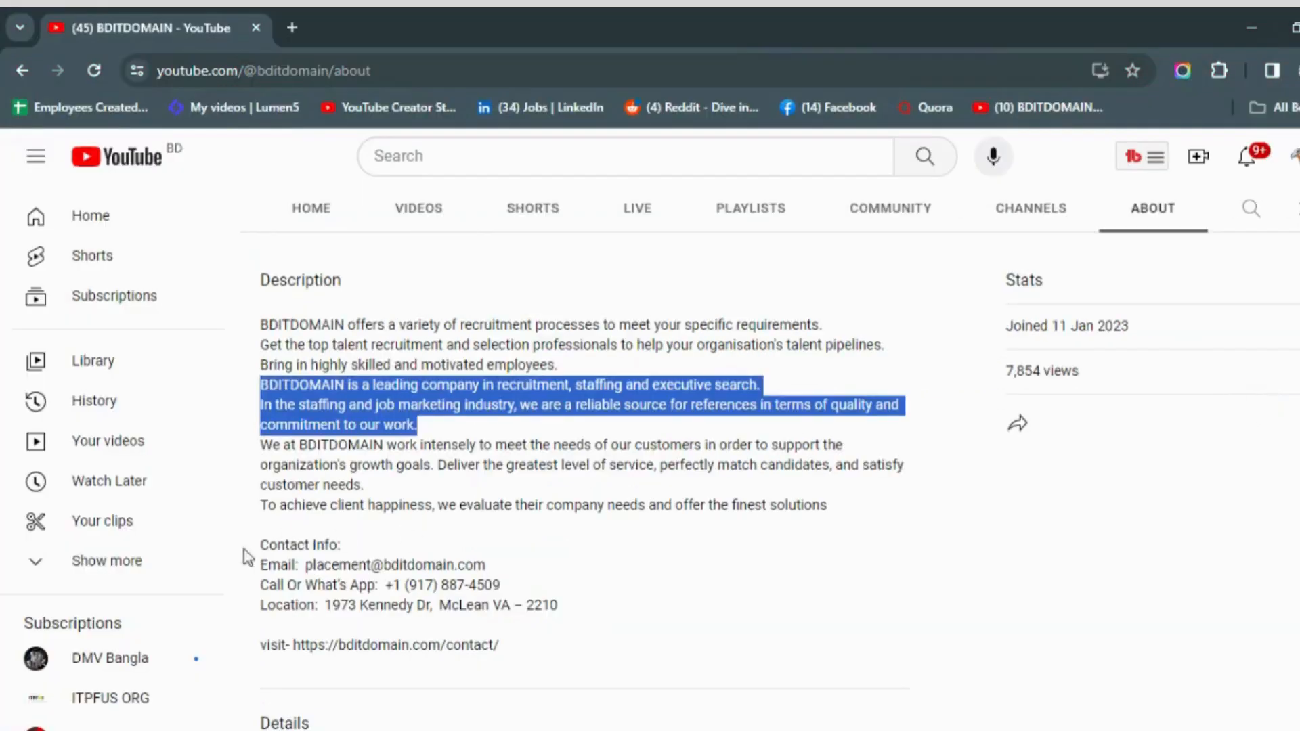
{"action": "left_click_drag", "start_coordinate": [263, 544], "coordinate": [566, 615]}
{"action": "key", "text": "ctrl+c"}
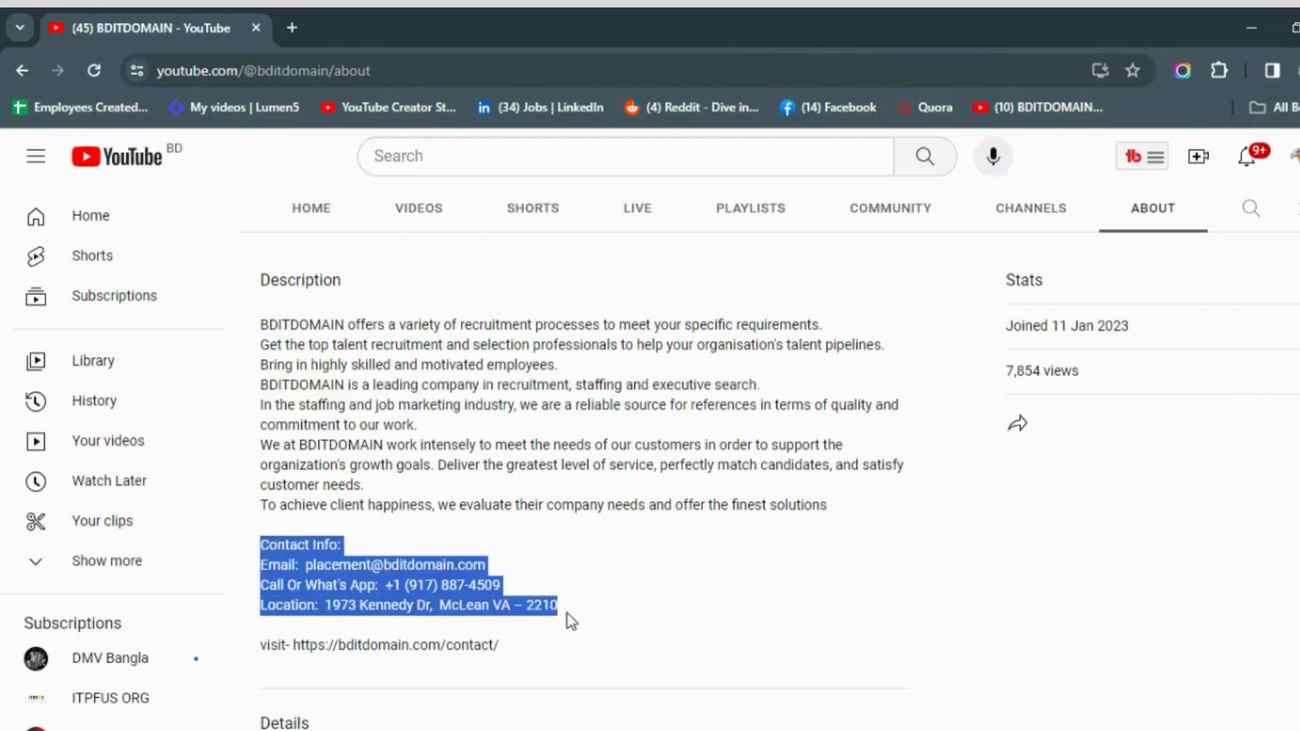
{"action": "key", "text": "alt+Tab"}
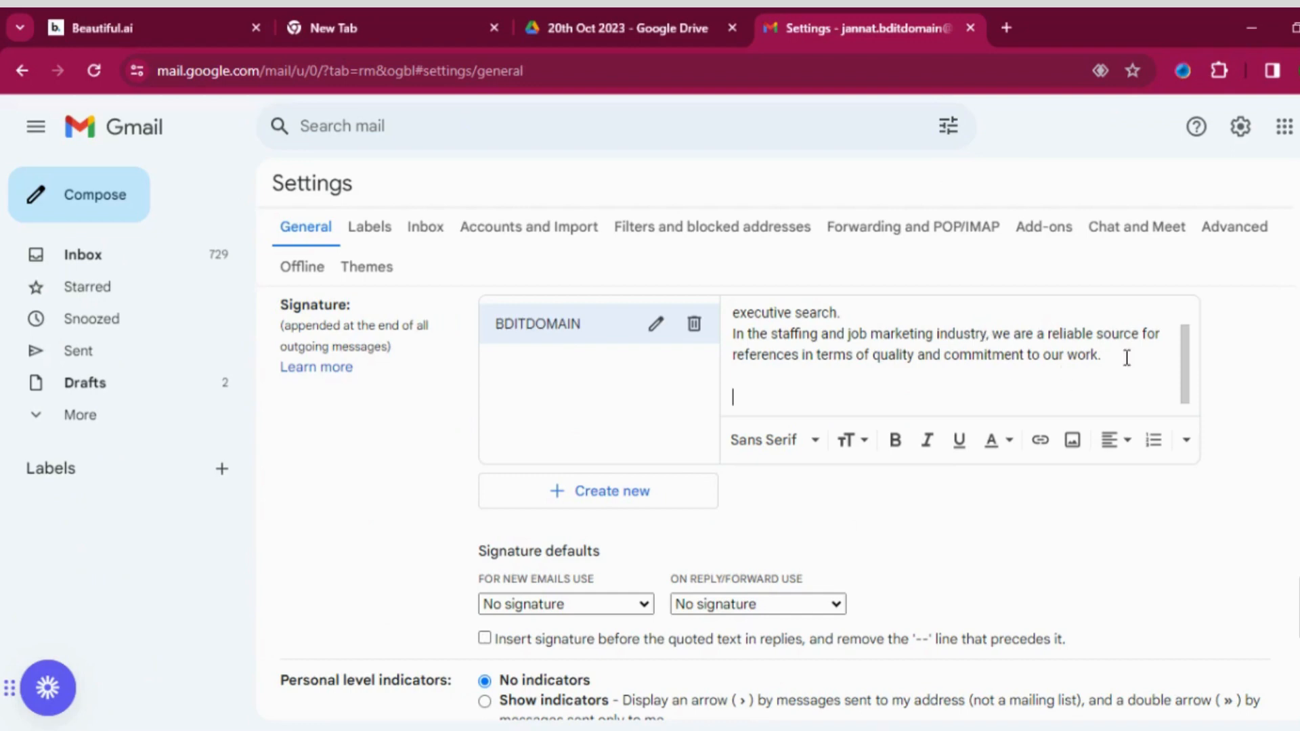
{"action": "key", "text": "Return"}
{"action": "key", "text": "Return"}
{"action": "key", "text": "ctrl+v"}
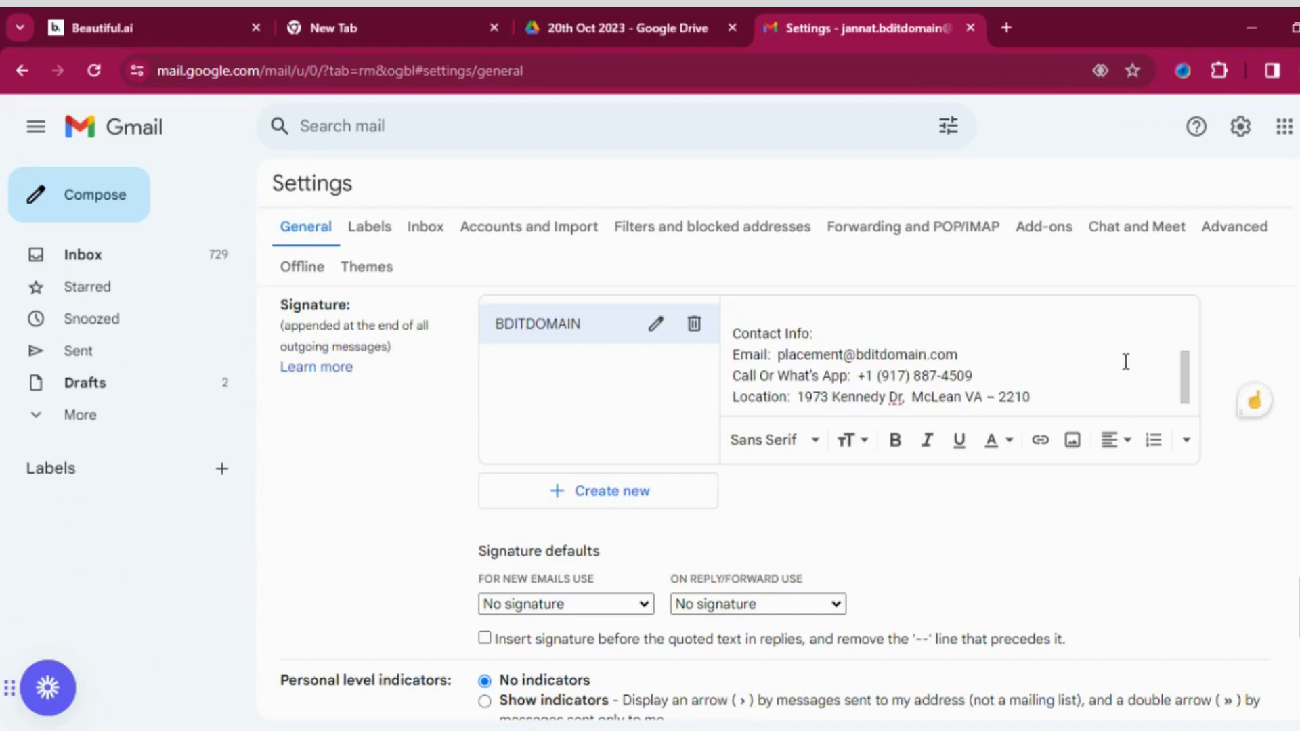
{"action": "mouse_move", "coordinate": [1182, 377]}
{"action": "left_mouse_down"}
{"action": "mouse_move", "coordinate": [1191, 334]}
{"action": "mouse_move", "coordinate": [1187, 381]}
{"action": "left_mouse_up"}
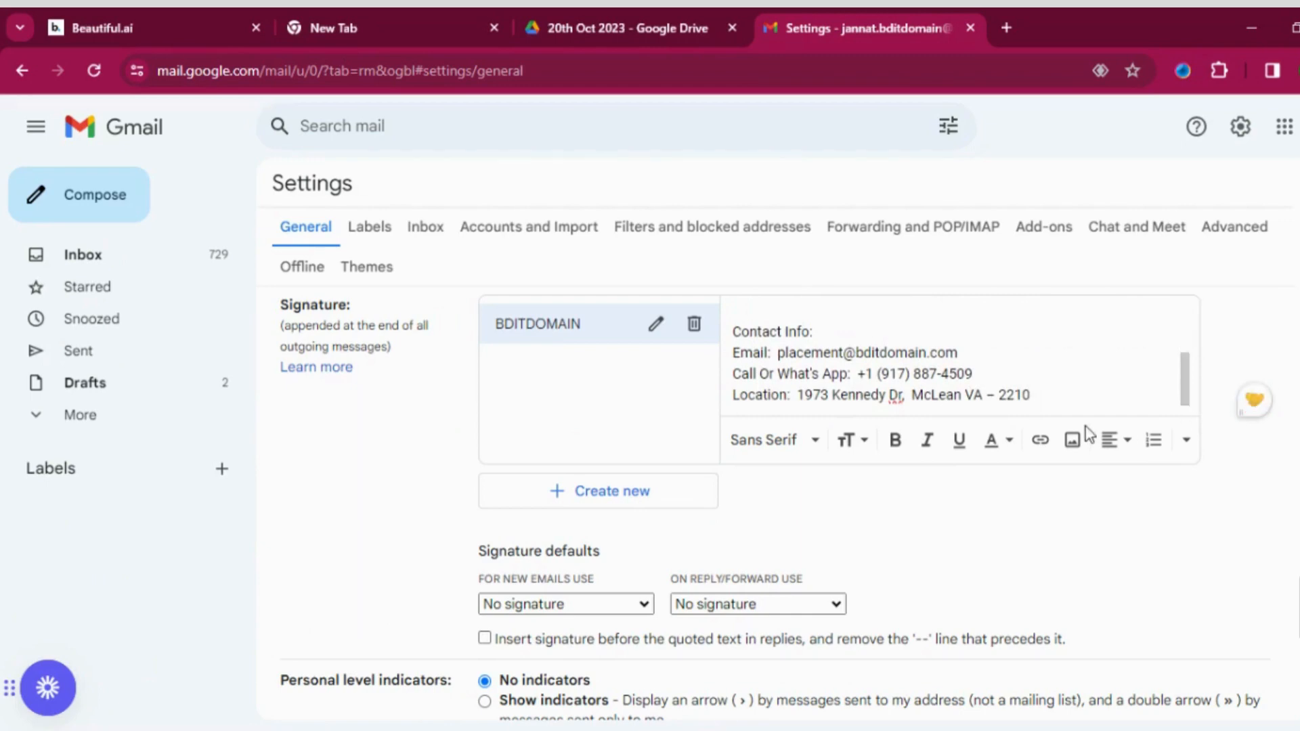
Add the line "Visit Site: bditdomain.com" below the contact information, separated by a blank line.
{"action": "key", "text": "Return"}
{"action": "key", "text": "Return"}
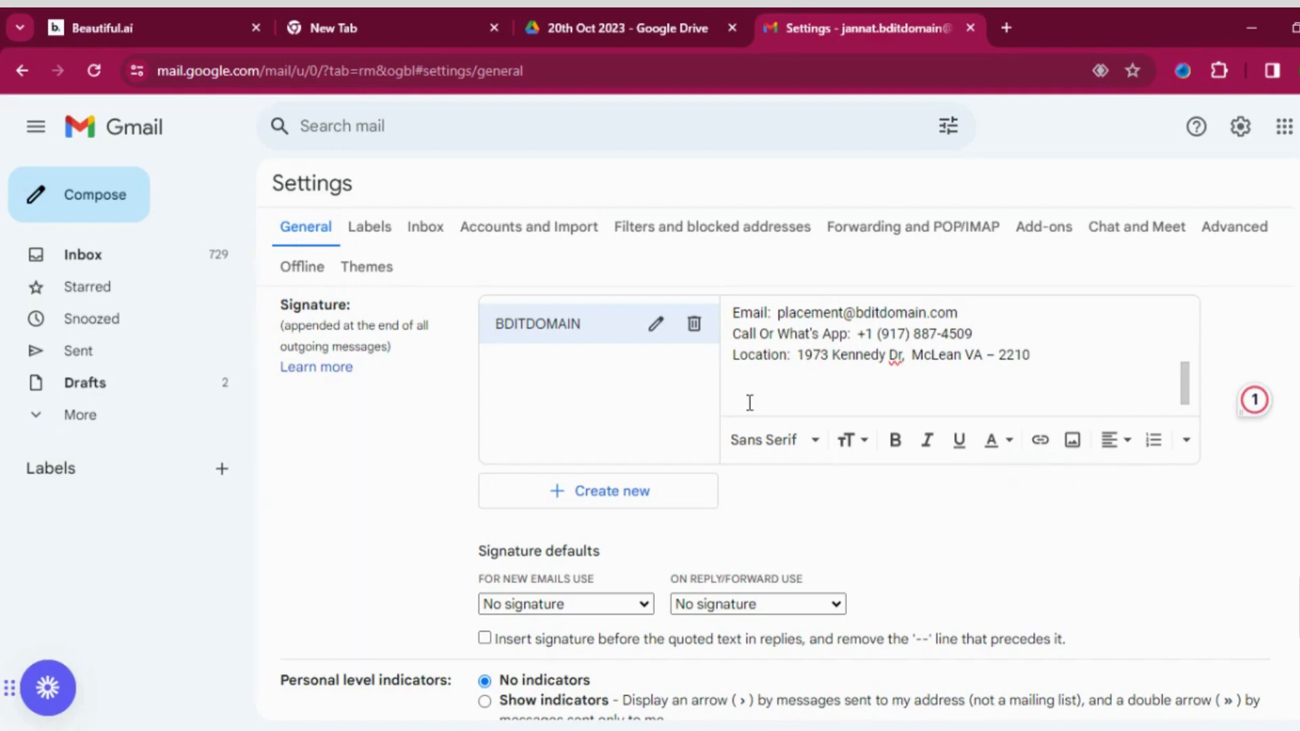
{"action": "type", "text": "Y"}
{"action": "type", "text": "isit"}
{"action": "type", "text": " Site: "}
{"action": "type", "text": "bditdo"}
{"action": "type", "text": "main.com"}
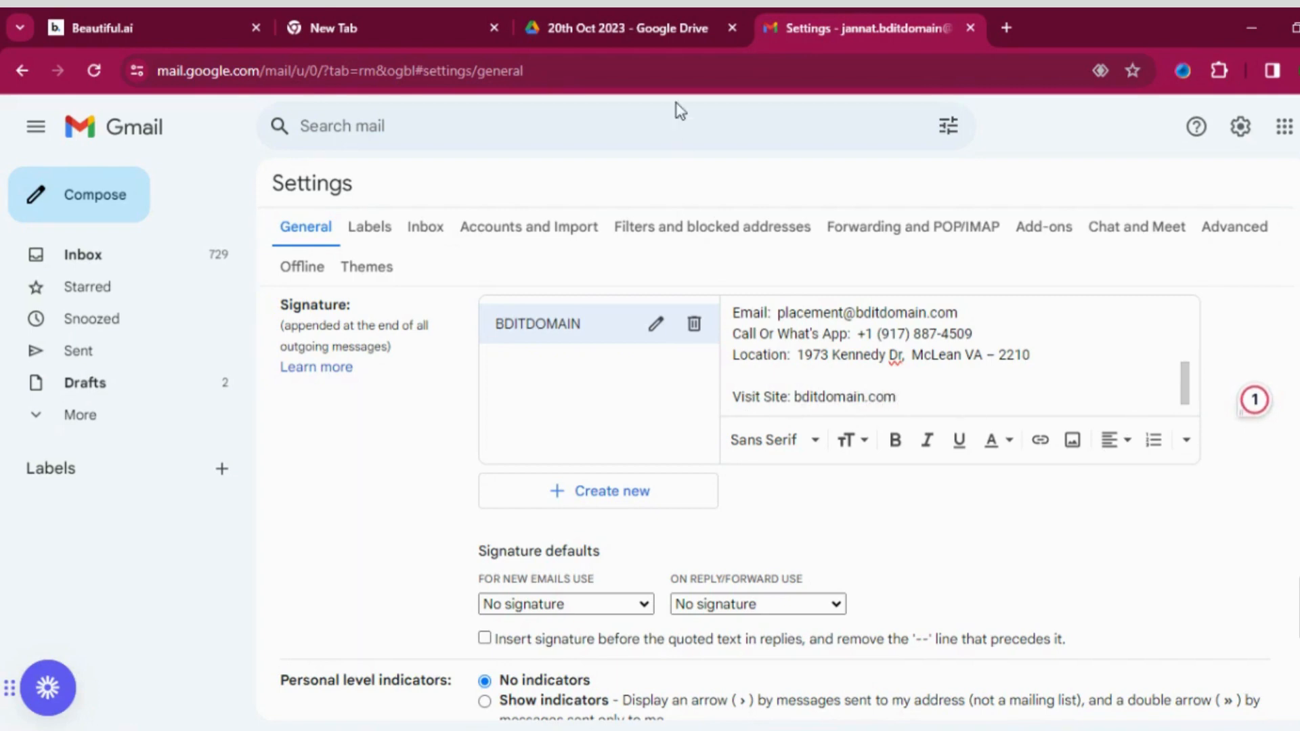
Open the bditdomain.com website in a new browser tab.
{"action": "left_click", "coordinate": [1007, 27]}
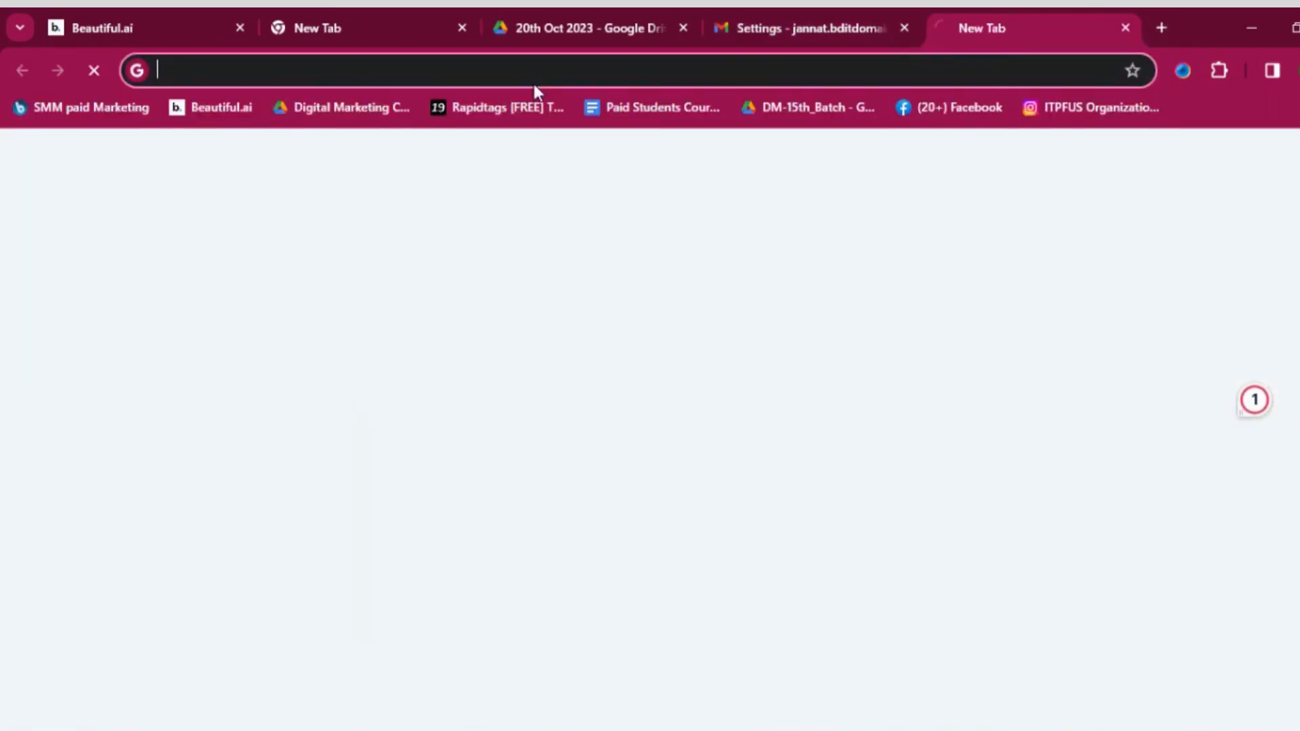
{"action": "left_click", "coordinate": [534, 76]}
{"action": "type", "text": "bdit"}
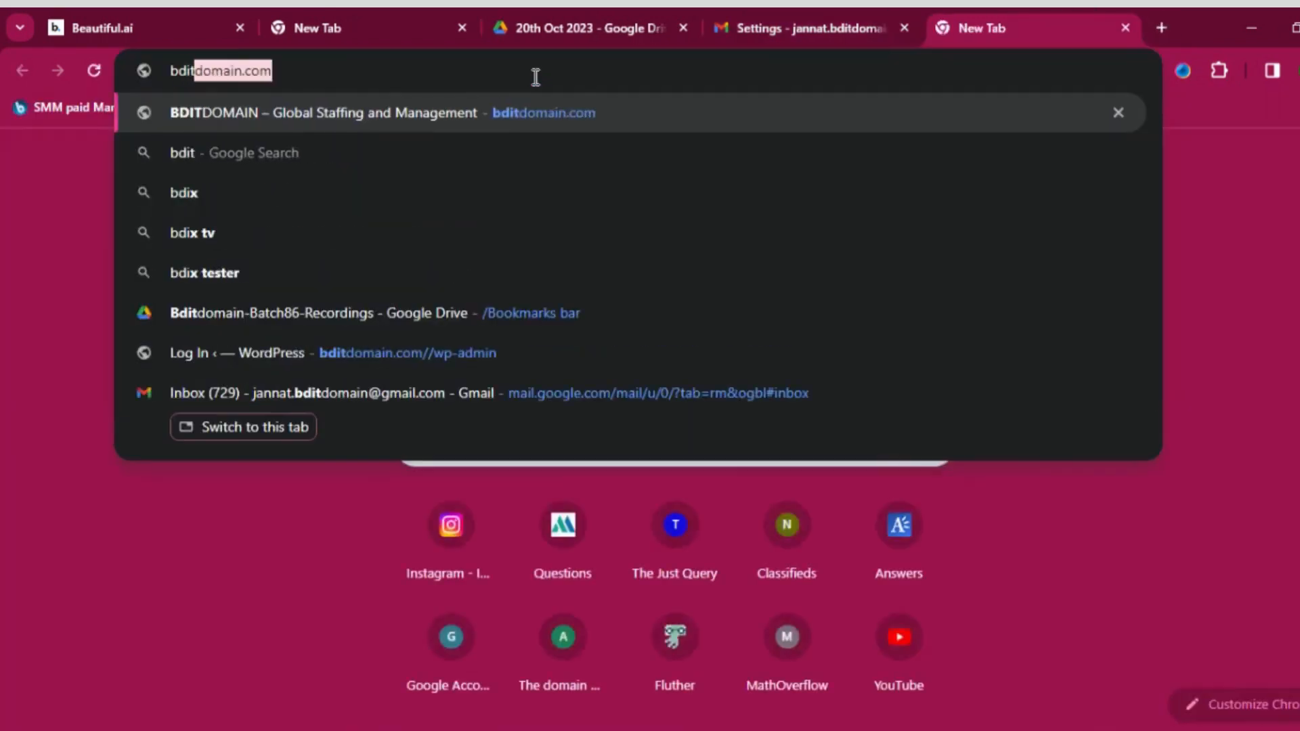
{"action": "key", "text": "Return"}
{"action": "left_click", "coordinate": [534, 76]}
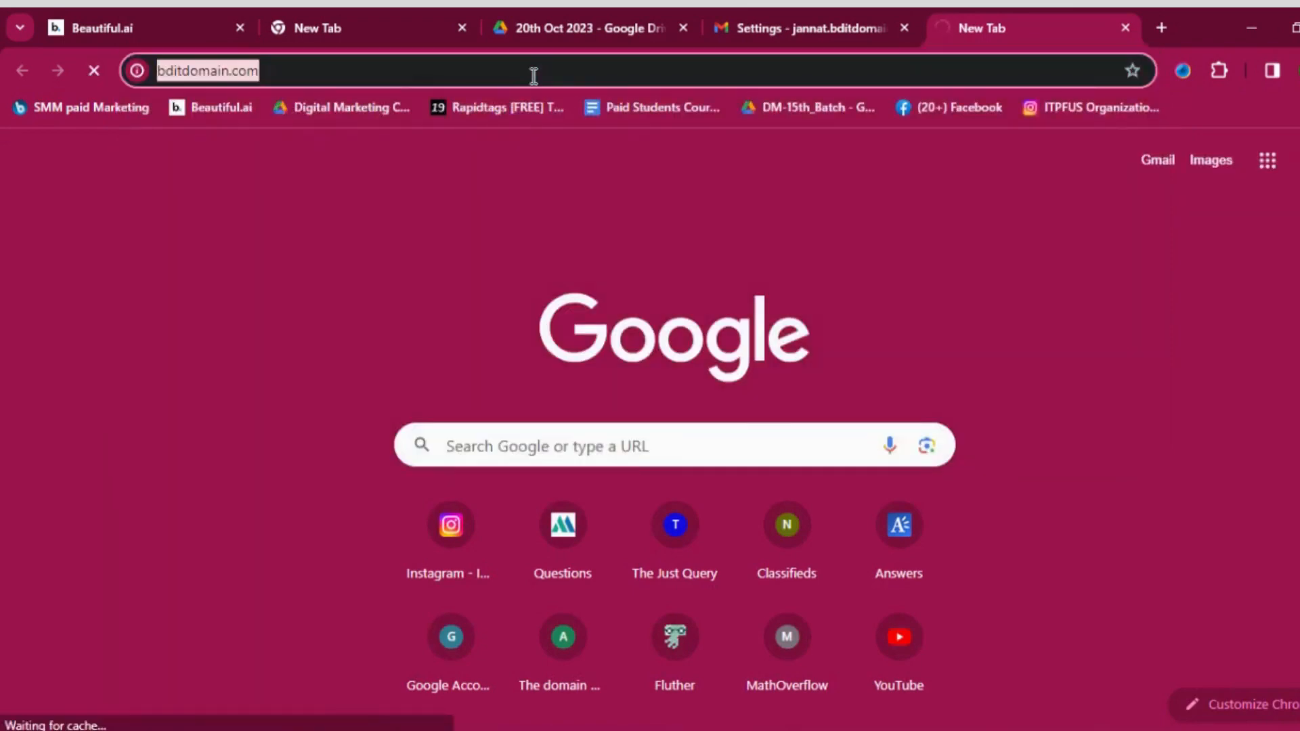
Return to the Gmail settings, turn the "bditdomain.com" text in the signature into a hyperlink and add a new line below it.
{"action": "left_click", "coordinate": [779, 26]}
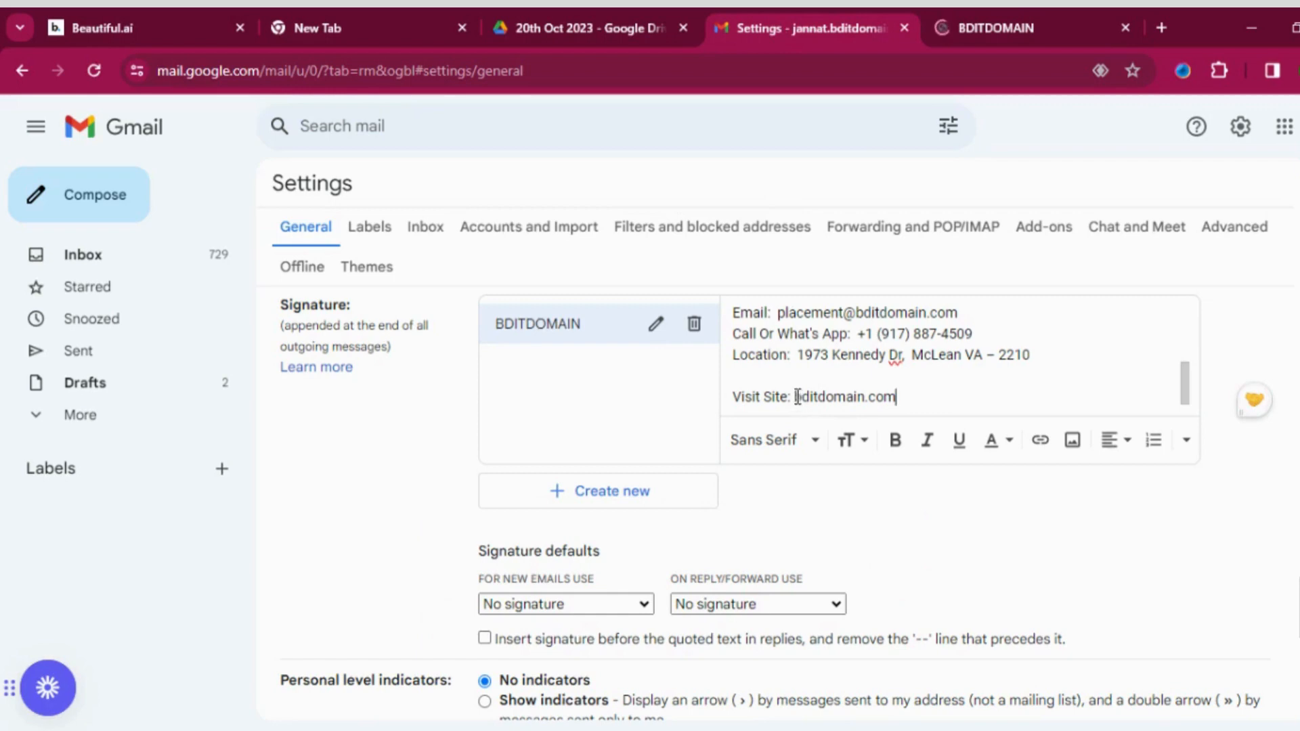
{"action": "left_click_drag", "start_coordinate": [794, 394], "coordinate": [899, 400]}
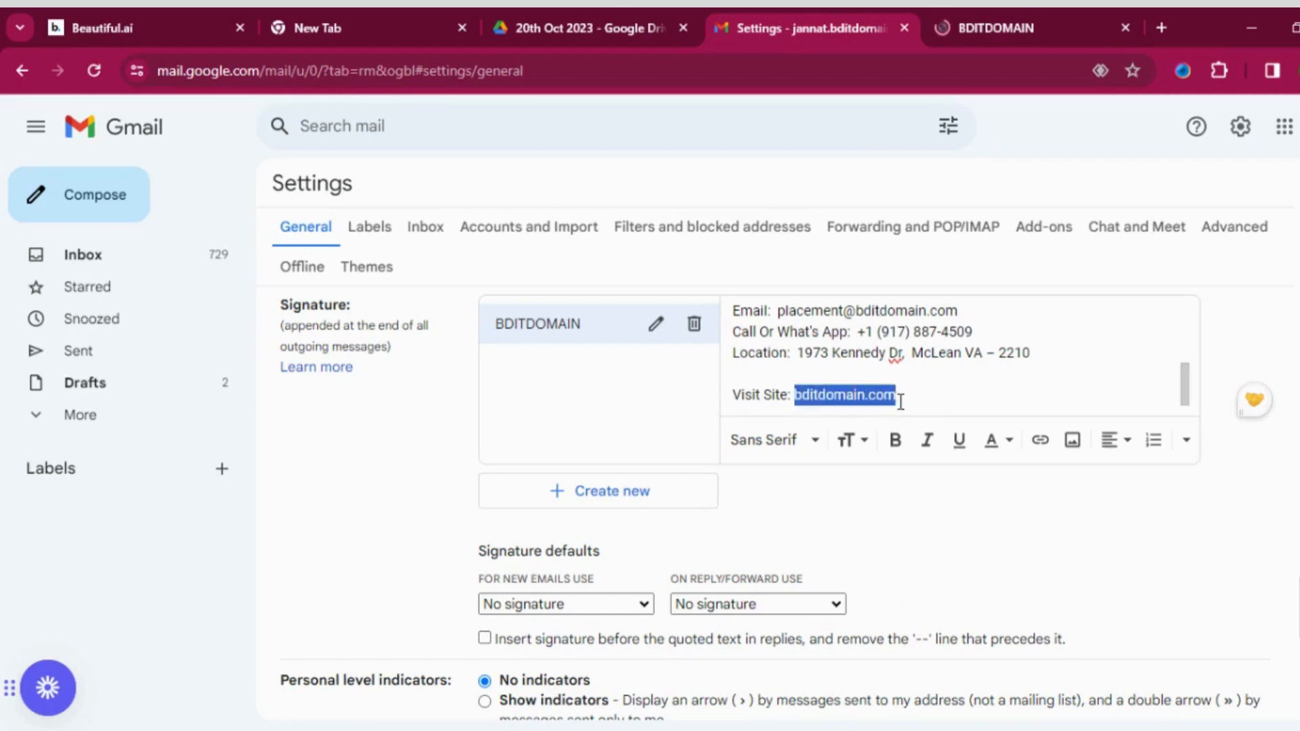
{"action": "left_click", "coordinate": [1041, 444]}
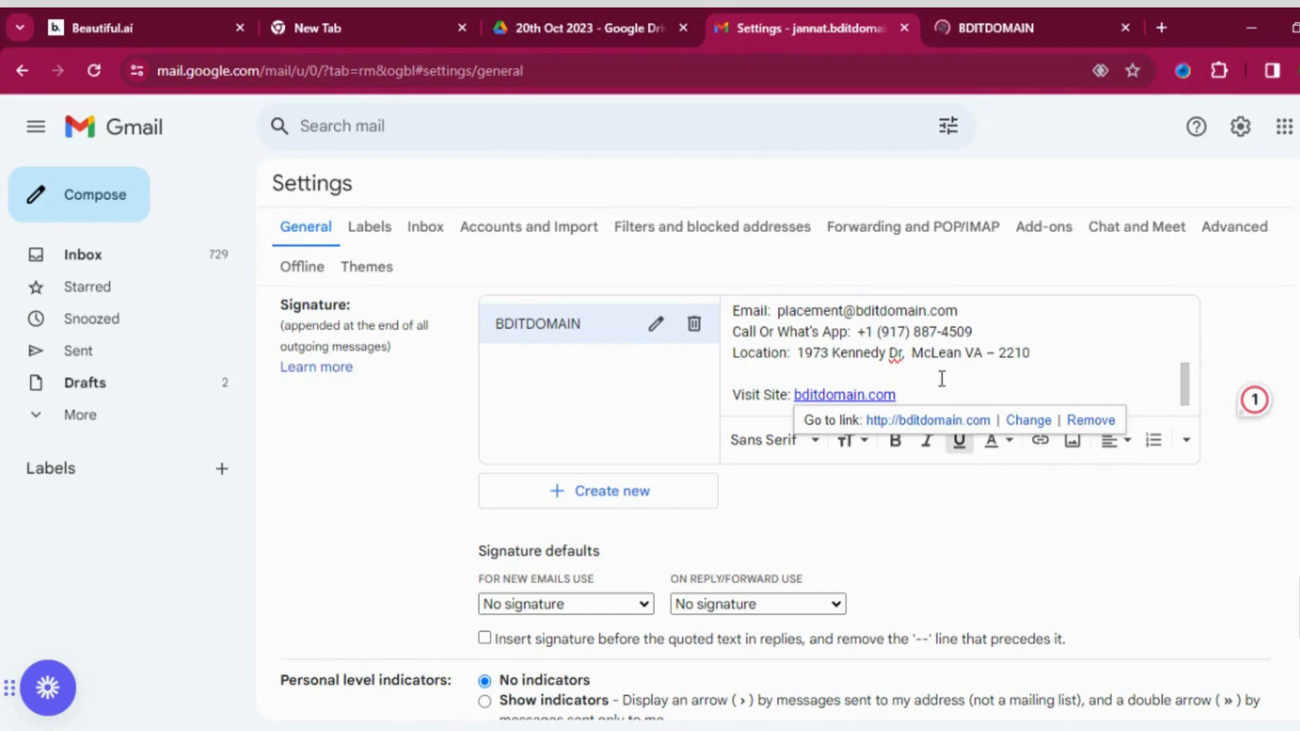
{"action": "key", "text": "Return"}
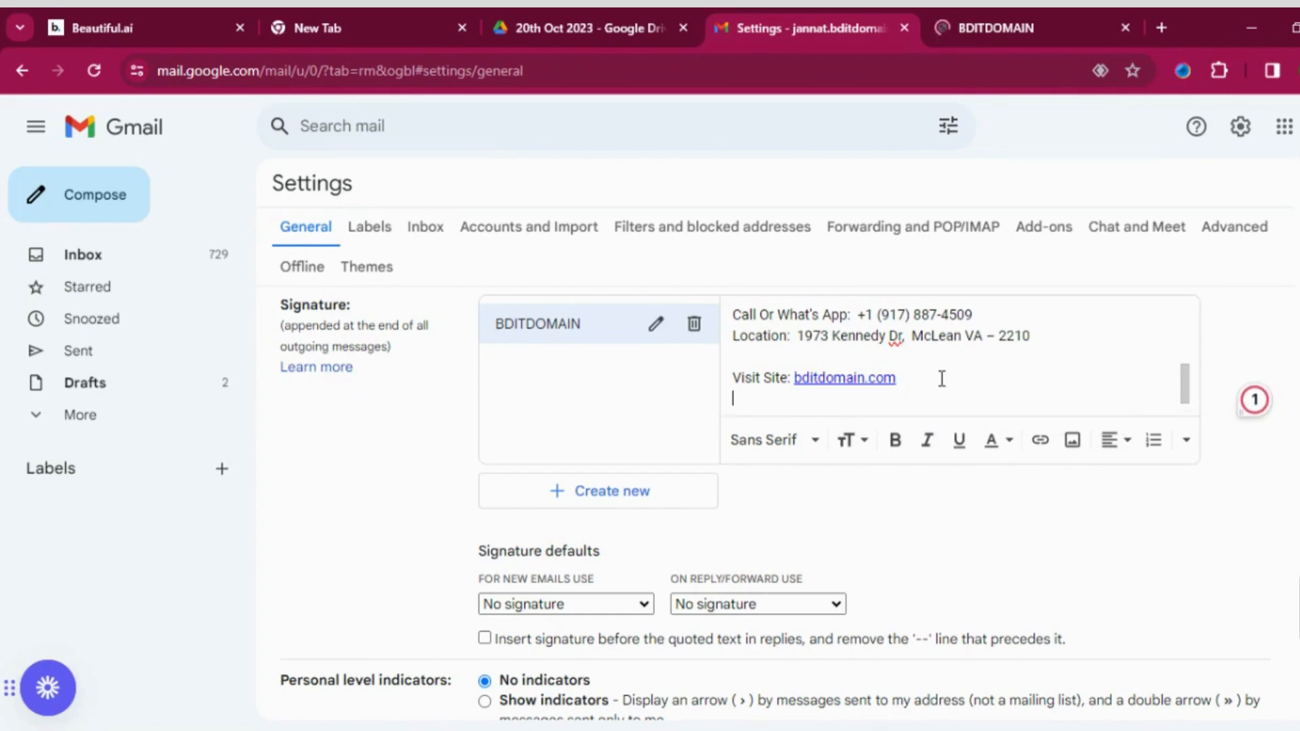
{"action": "left_click", "coordinate": [908, 377]}
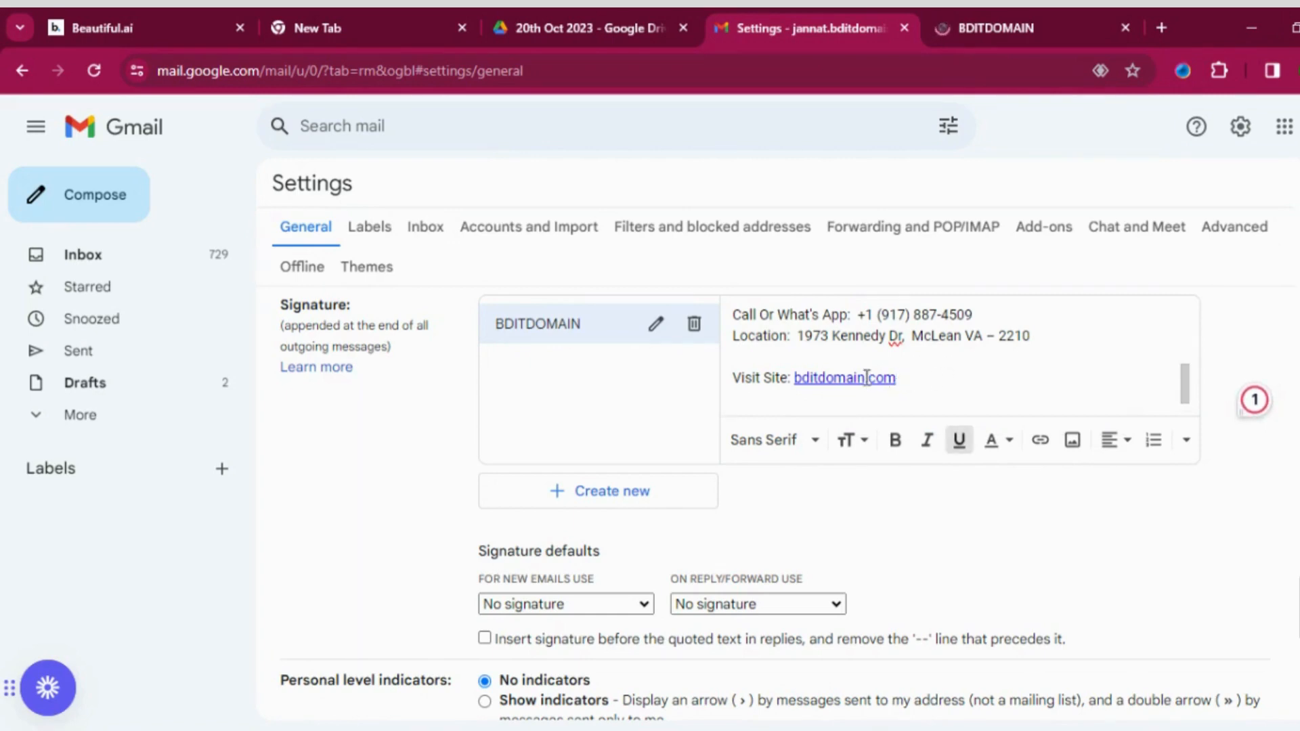
Review the whole signature text from the company description down to the website link.
{"action": "left_click", "coordinate": [982, 9]}
{"action": "left_click", "coordinate": [782, 30]}
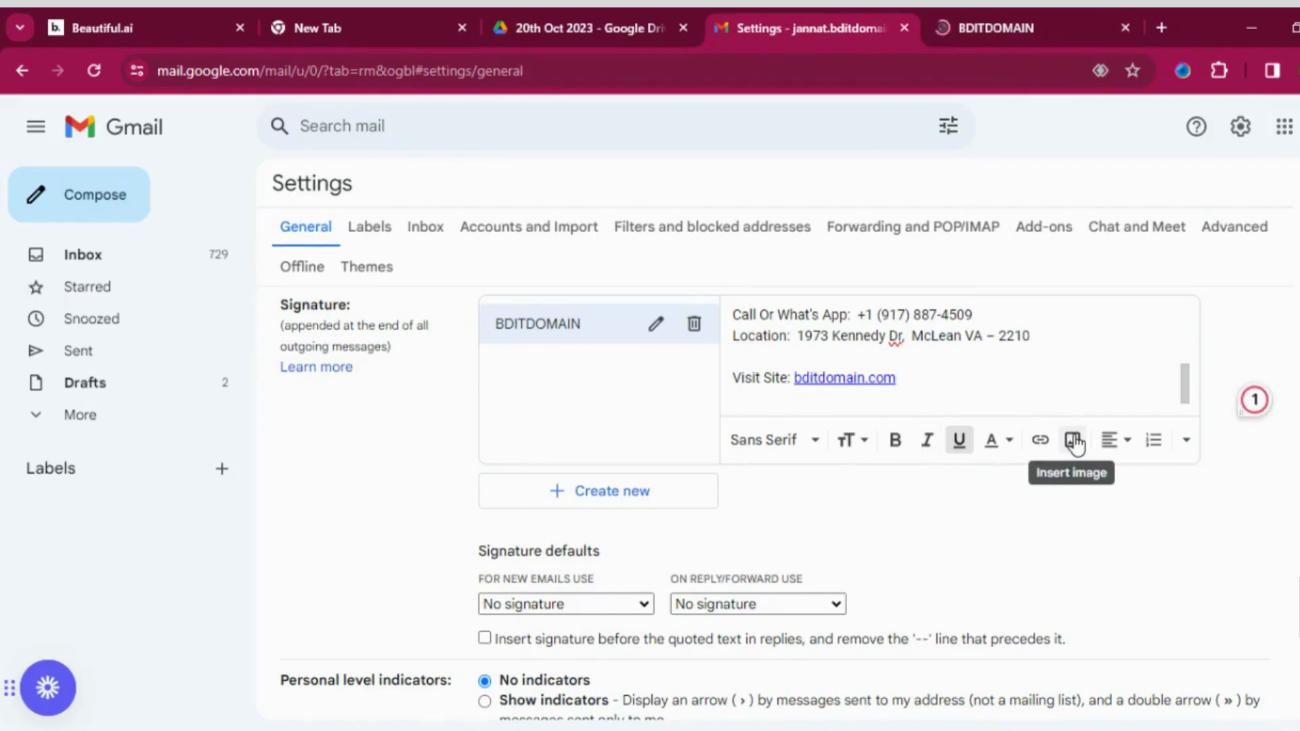
{"action": "scroll", "coordinate": [1124, 339], "scroll_direction": "up", "scroll_amount": 3}
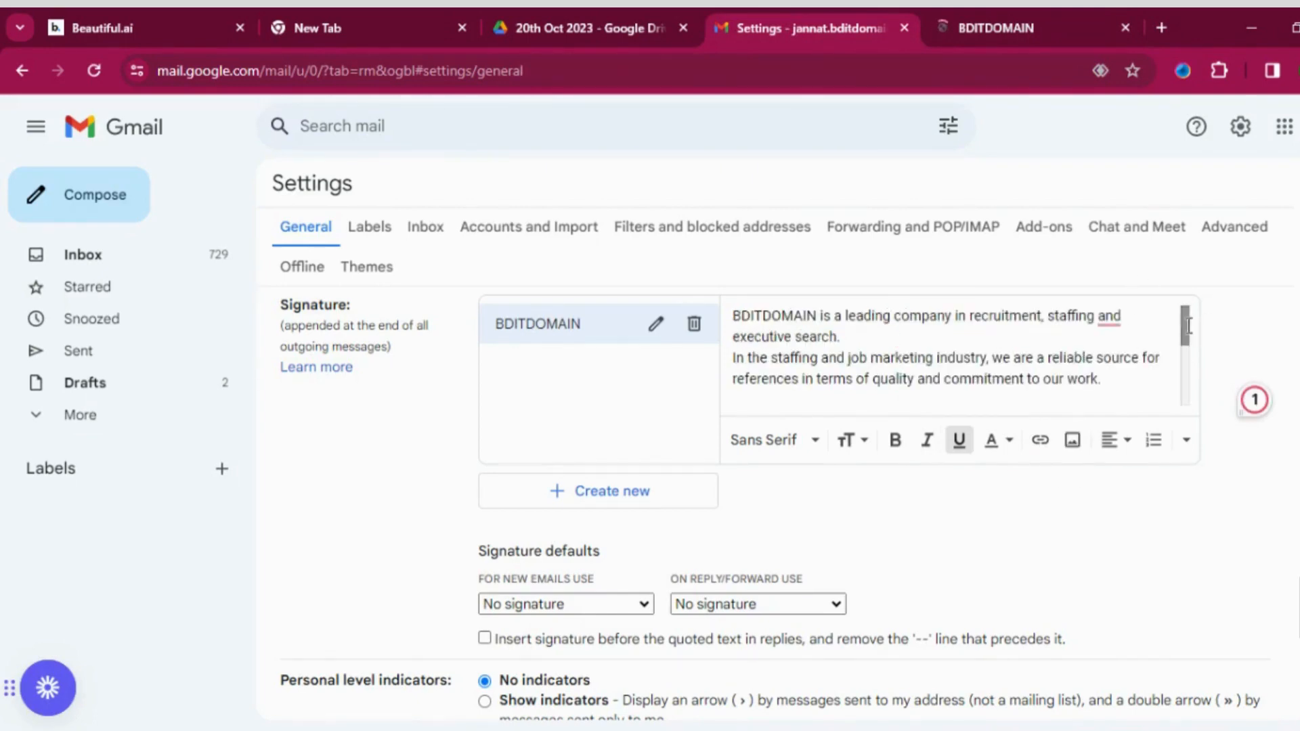
{"action": "left_click", "coordinate": [1110, 395]}
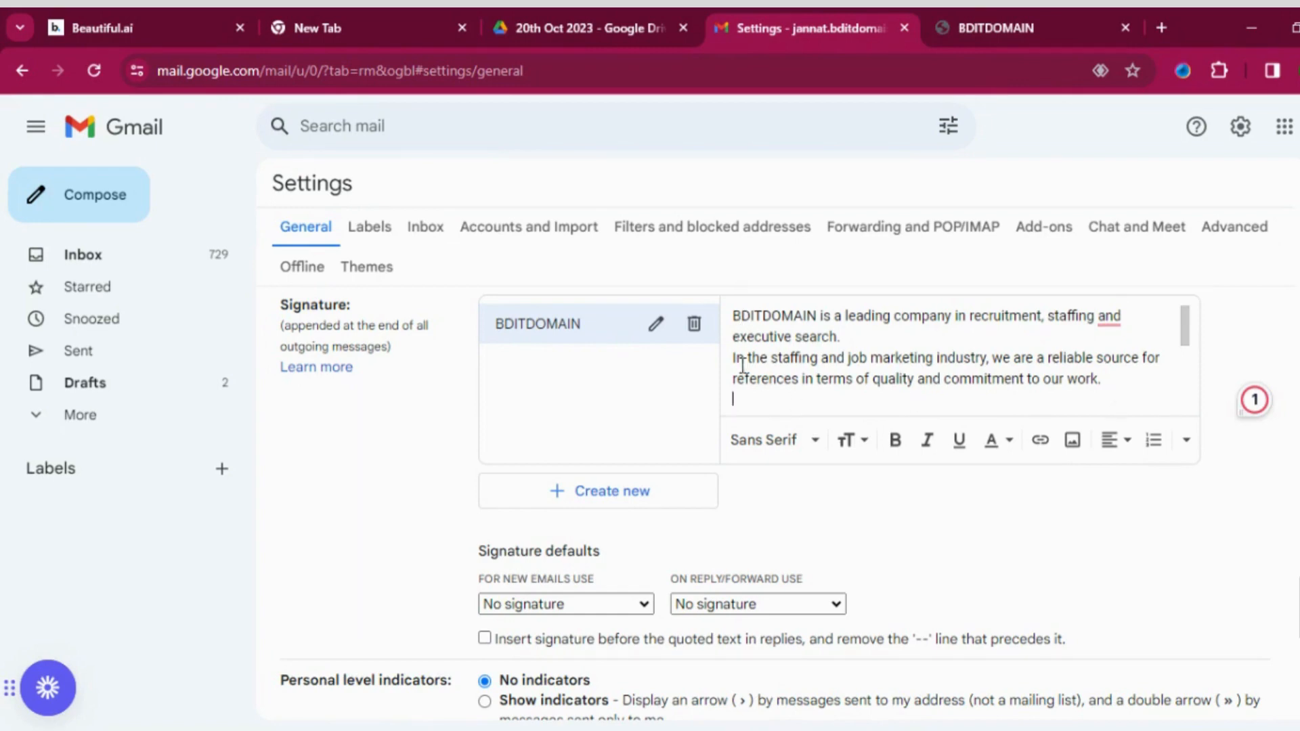
{"action": "left_click_drag", "start_coordinate": [1186, 325], "coordinate": [1184, 391]}
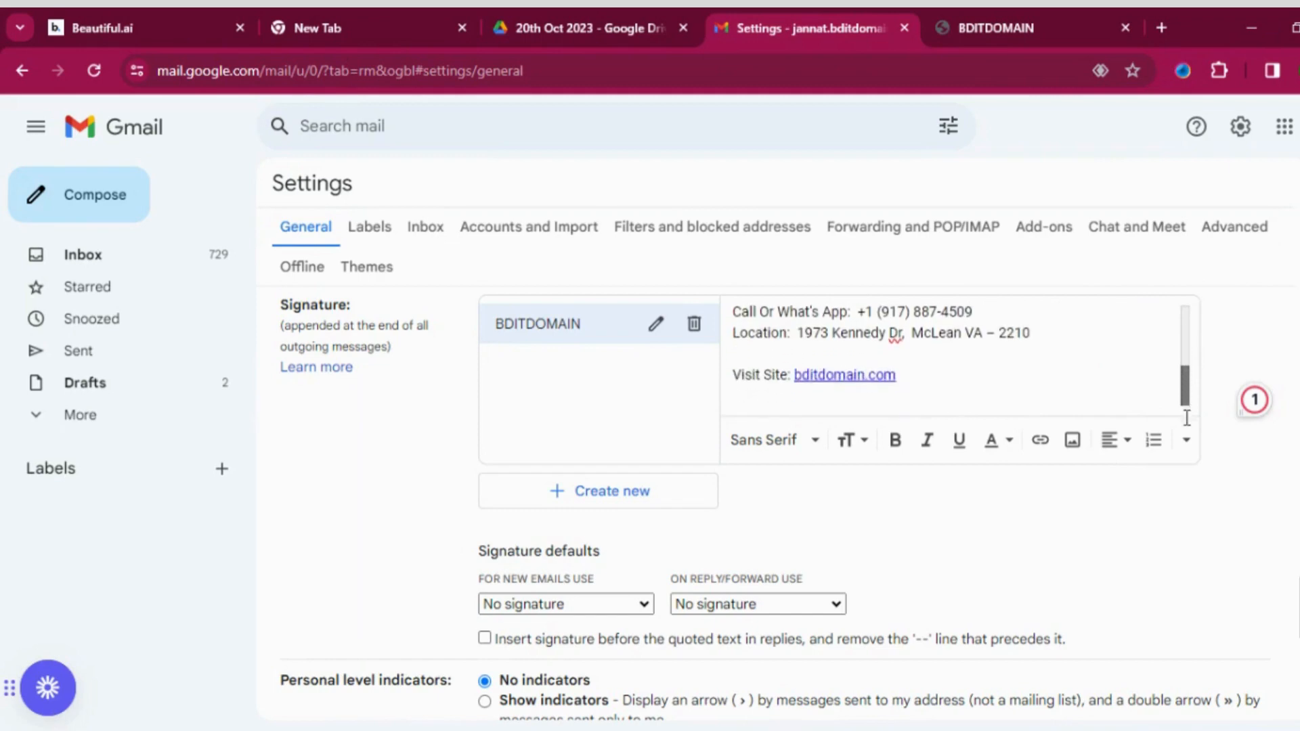
{"action": "left_click", "coordinate": [927, 382]}
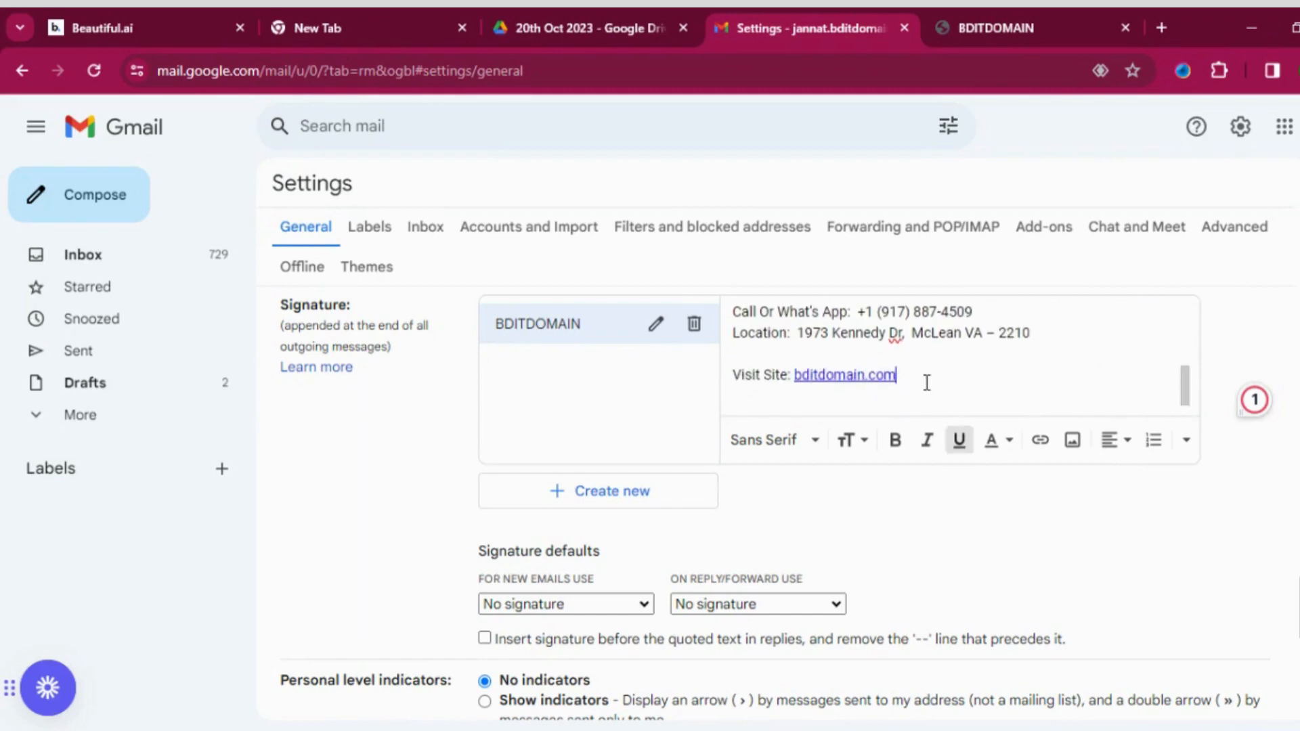